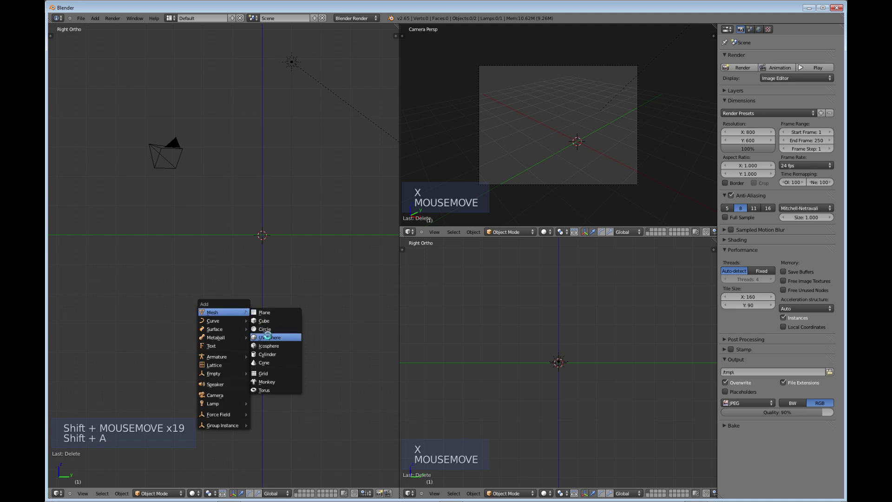
Step: Add a UV sphere at the scene origin and give it smooth shading
left_click(268, 337)
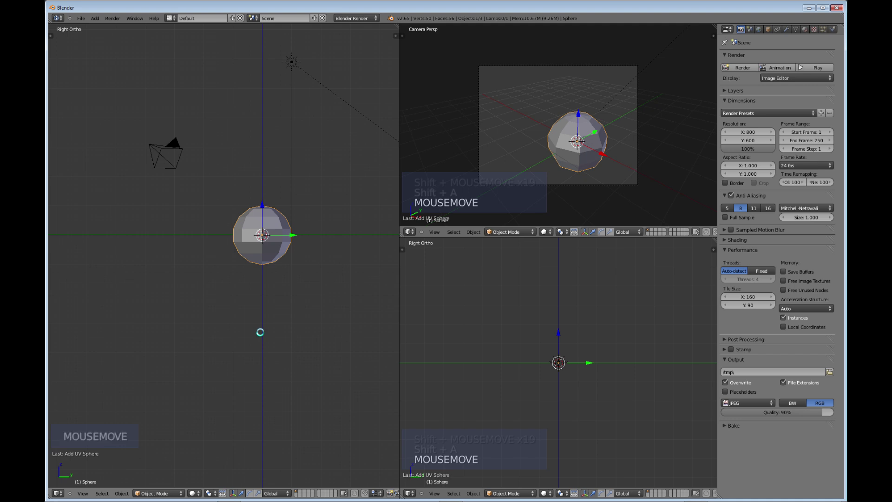
key("t")
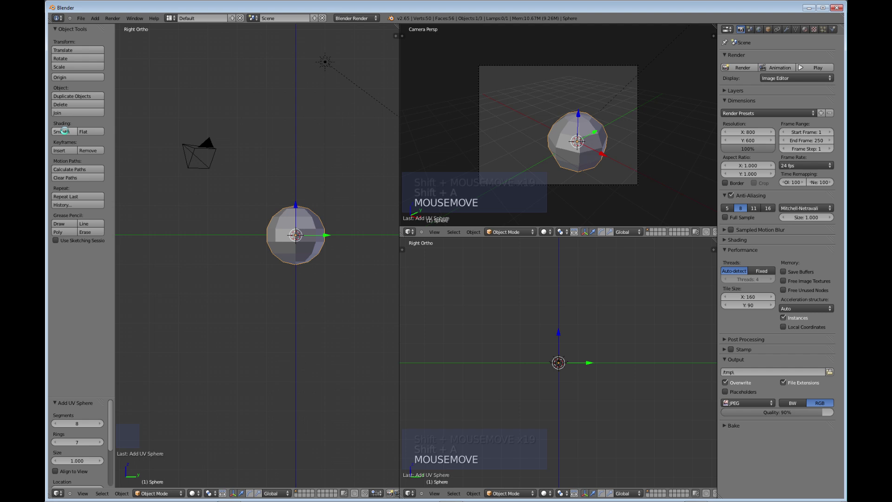
left_click(64, 132)
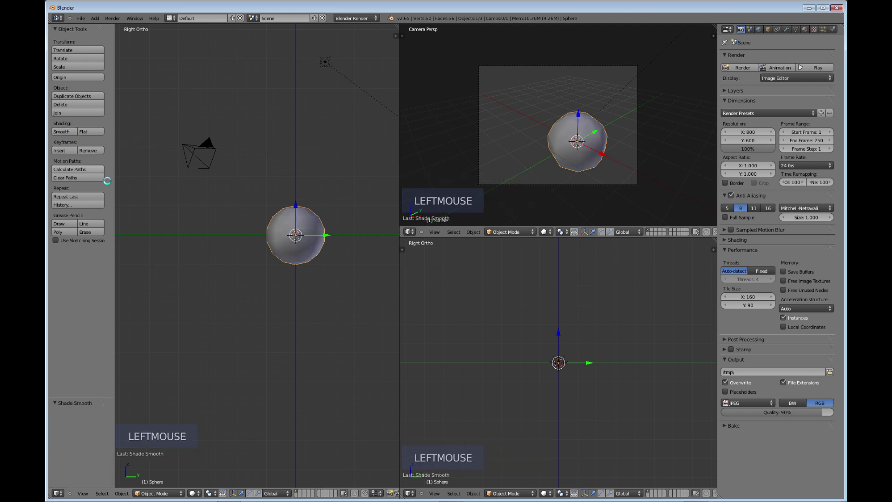
key("t")
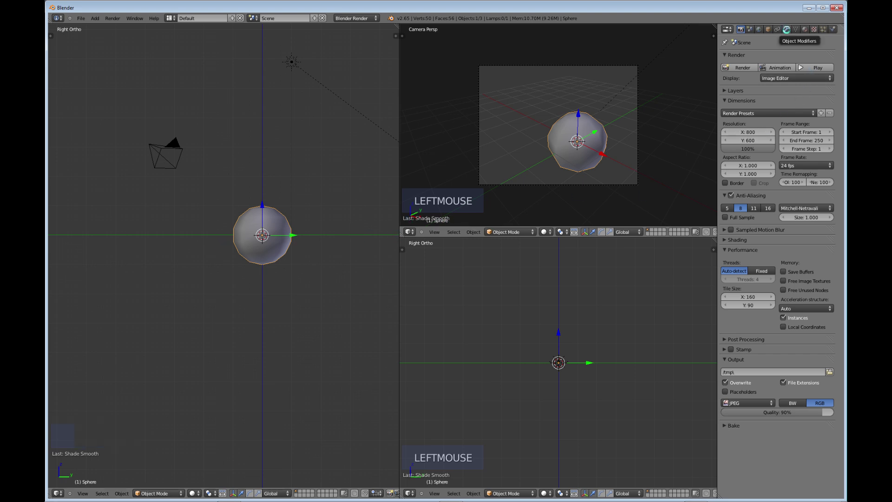
Step: Add a Subdivision Surface modifier to the sphere with View and Render subdivisions both set to 3
left_click(786, 29)
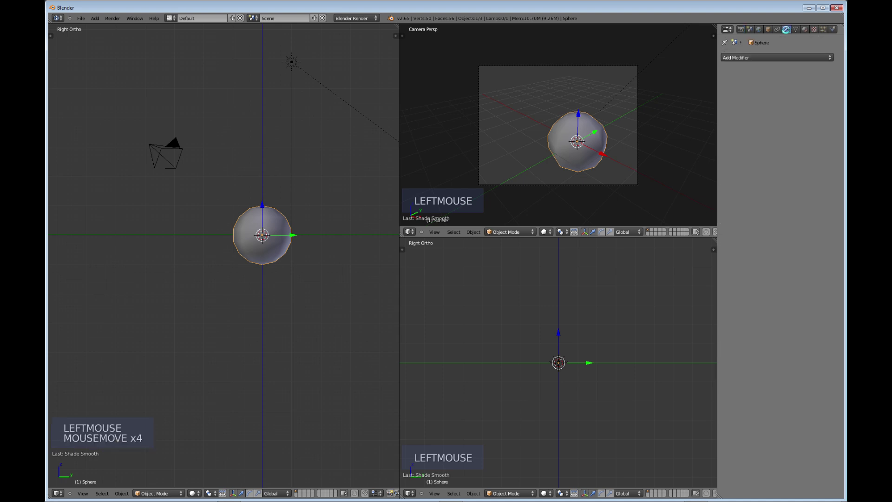
left_click(738, 57)
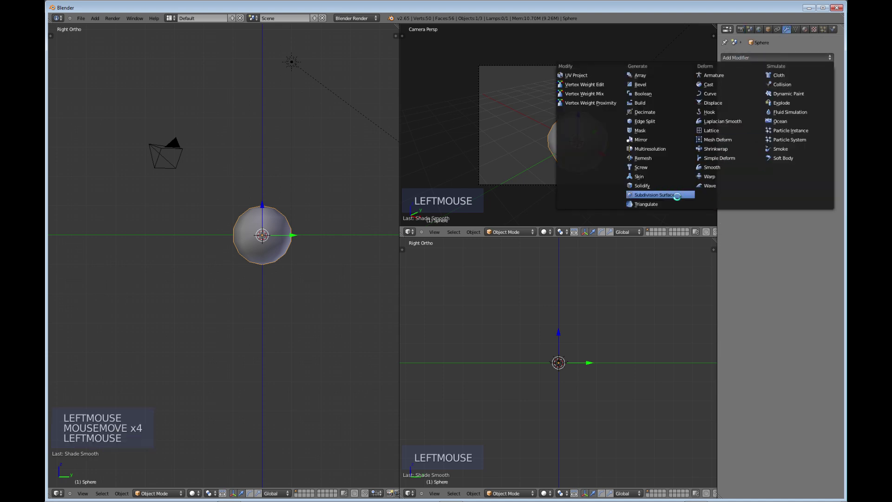
left_click(664, 194)
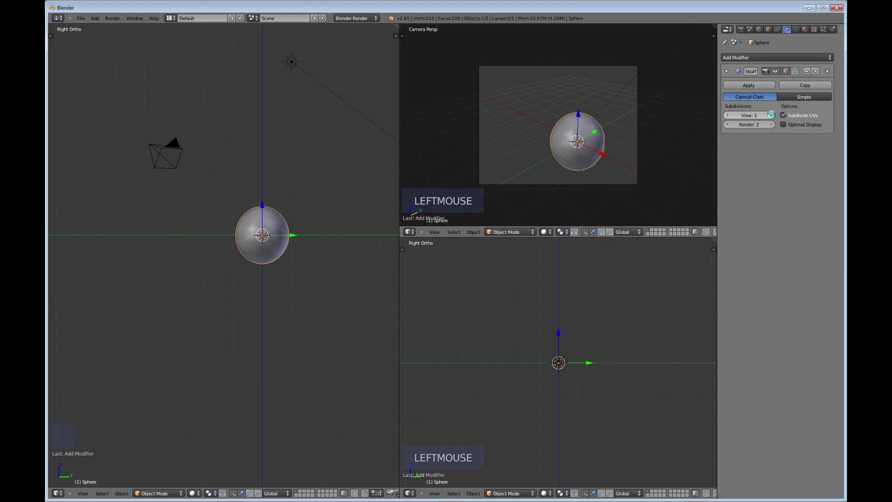
left_click(771, 115)
left_click(771, 115)
left_click(771, 124)
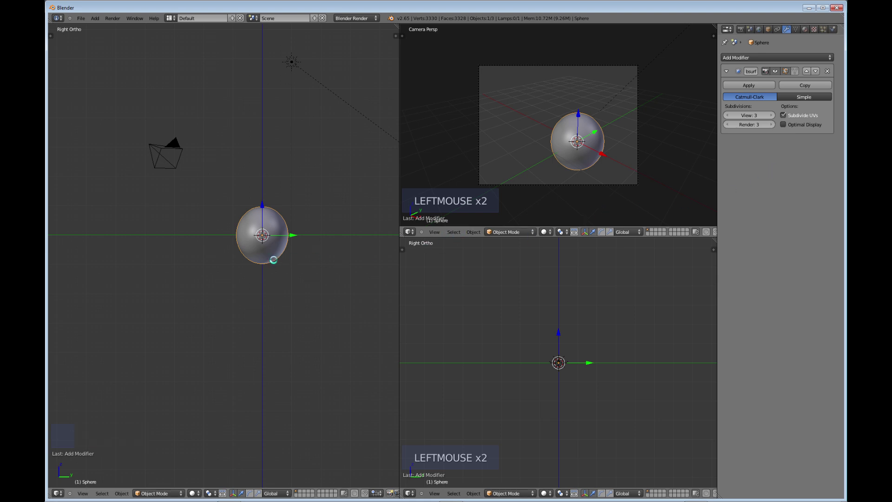
Step: Rotate the sphere's whole mesh 90 degrees around the global X axis in Edit Mode
key("Tab")
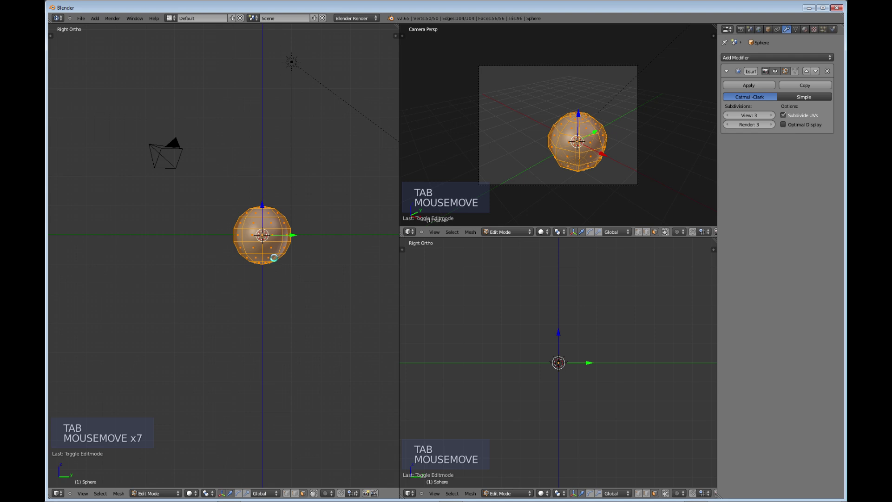
scroll(274, 258, "up", 3)
middle_click_drag(294, 252, 268, 290, "shift")
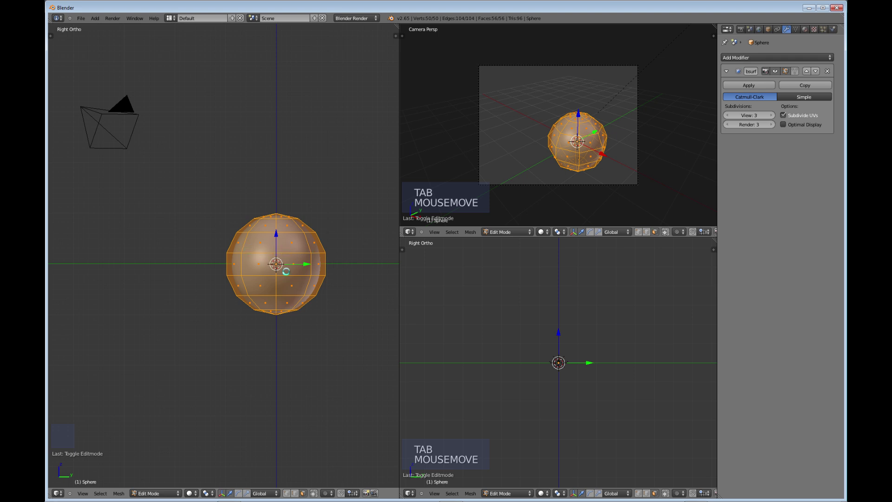
key("r")
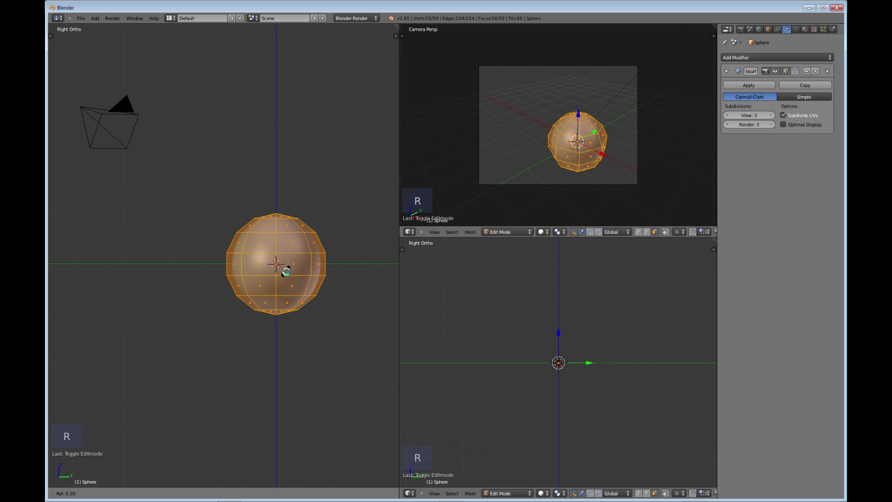
type("90")
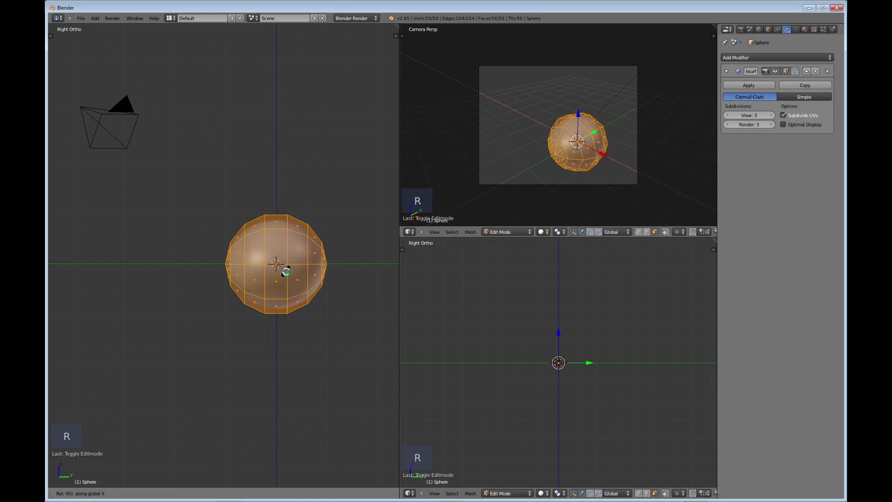
key("Return")
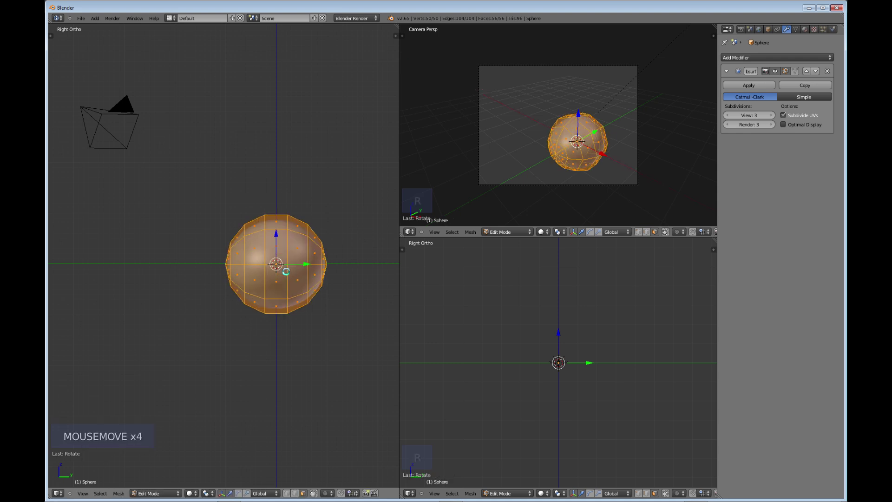
Step: Stretch the sphere into a capsule by moving its negative-Y half outward along the Y axis
mouse_move(277, 249)
middle_mouse_down()
mouse_move(294, 293)
mouse_move(275, 254)
mouse_move(243, 294)
mouse_move(236, 233)
mouse_move(321, 273)
mouse_move(260, 237)
mouse_move(193, 229)
mouse_move(217, 256)
mouse_move(278, 258)
mouse_move(275, 240)
middle_mouse_up()
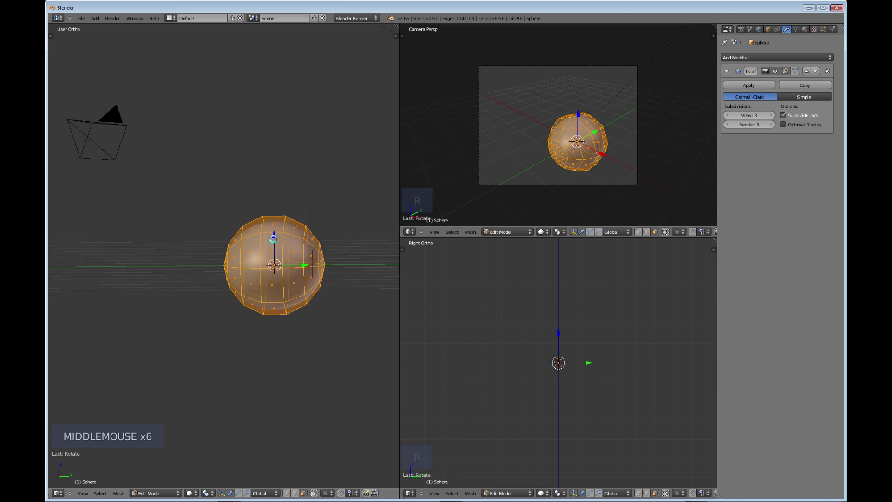
key("KP_3")
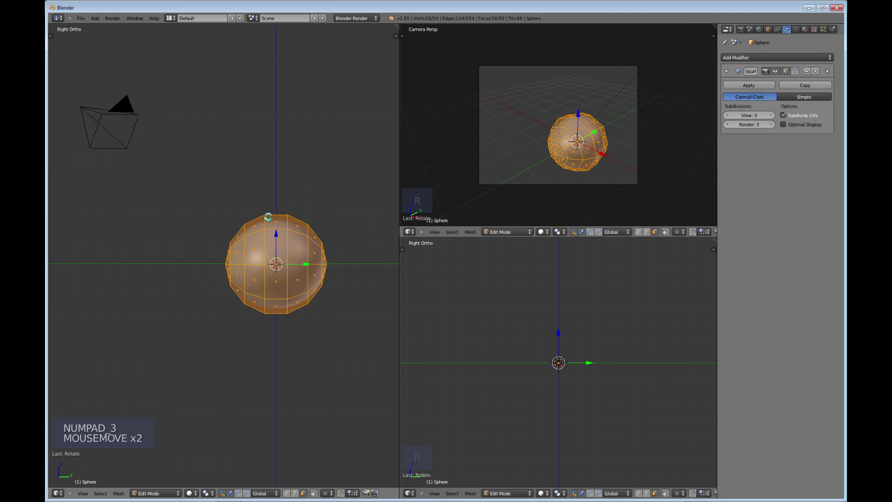
left_click(257, 218)
key("b")
left_click_drag(262, 197, 209, 329)
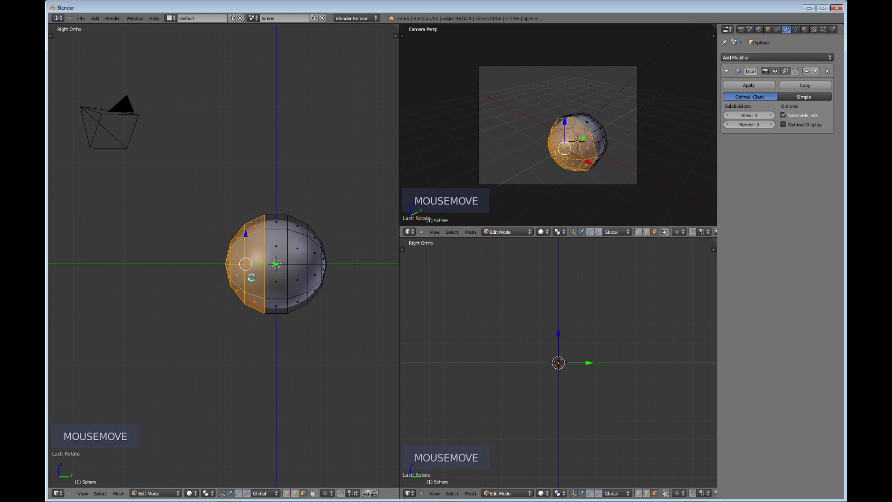
left_click_drag(267, 264, 196, 267)
Step: Delete the faces on the negative-X half of the capsule, working from the top view
middle_click_drag(225, 269, 240, 302)
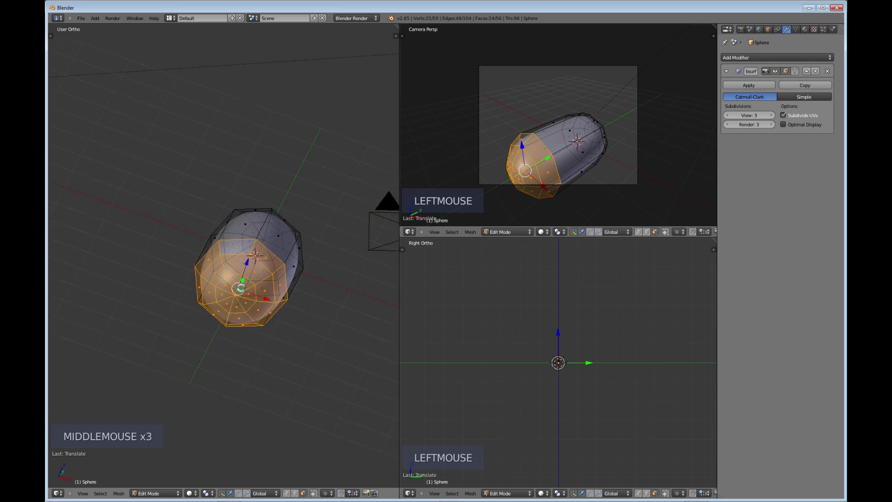
key("KP_7")
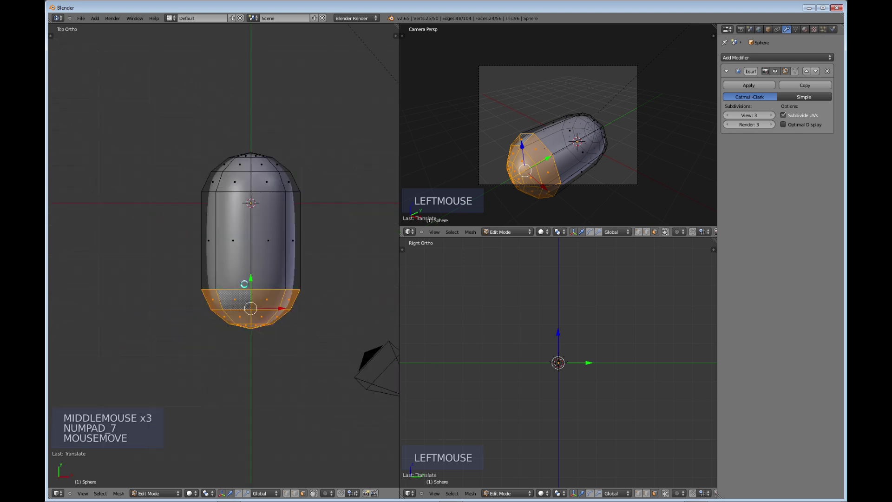
left_click(242, 248)
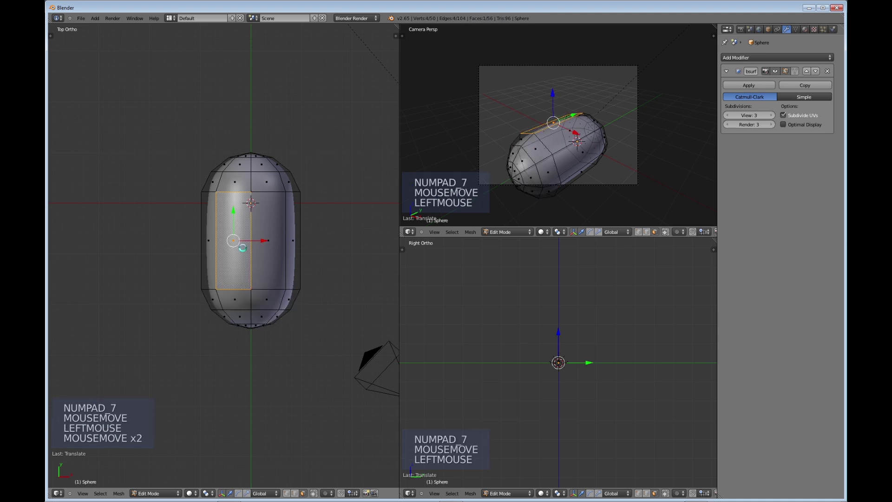
key("b")
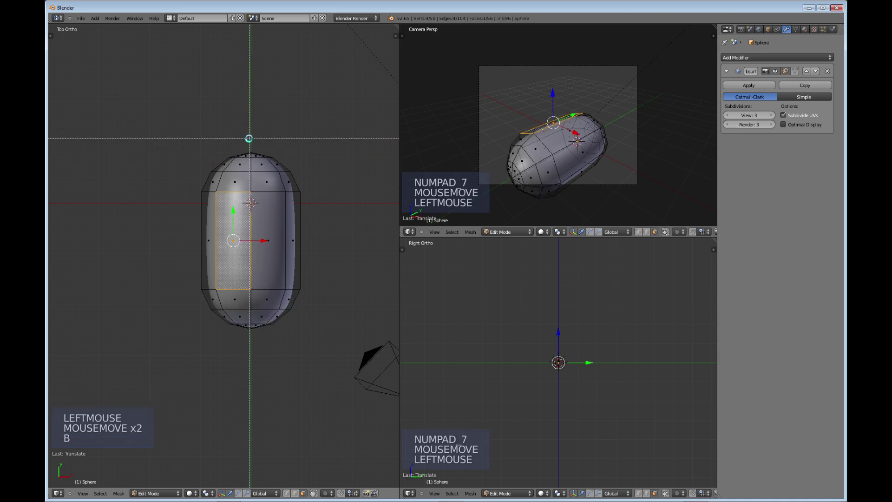
left_click_drag(249, 138, 182, 352)
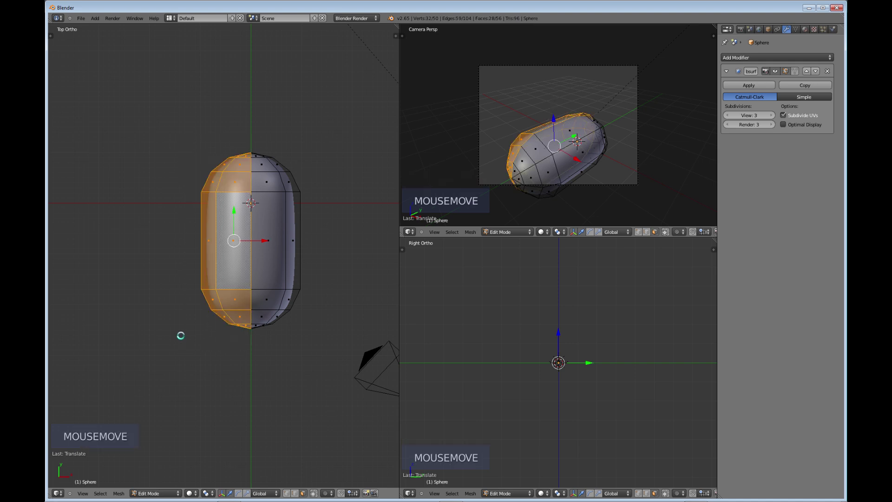
key("x")
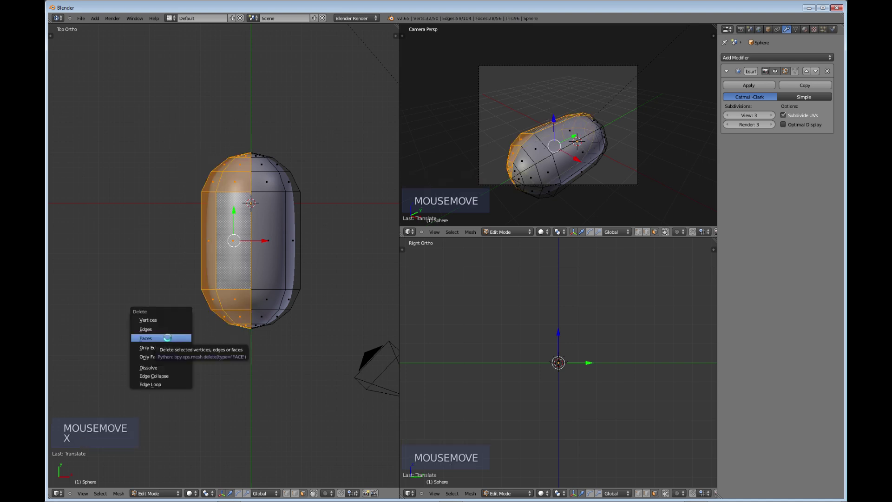
left_click(149, 338)
Step: Add a Mirror modifier on the X axis to the half capsule in Object Mode and enable Clipping
middle_click_drag(223, 371, 203, 260)
middle_click_drag(171, 348, 169, 283)
mouse_move(238, 296)
middle_mouse_down()
mouse_move(235, 316)
mouse_move(233, 308)
middle_mouse_up()
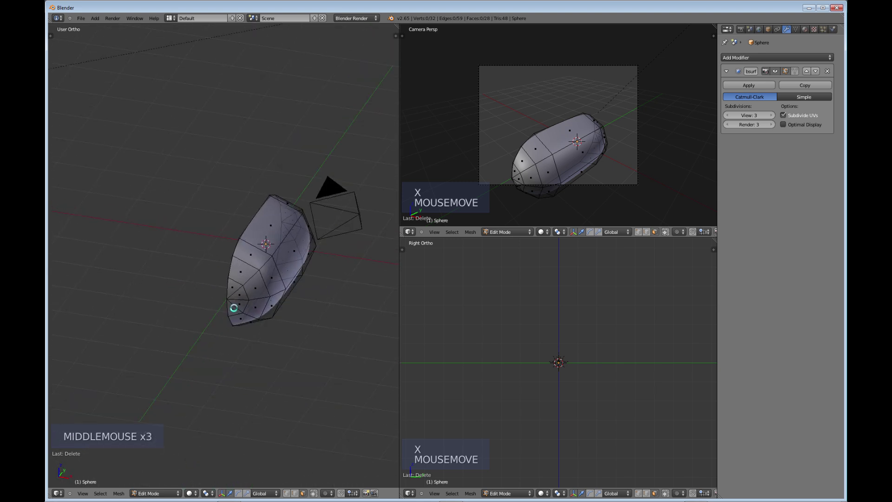
key("Tab")
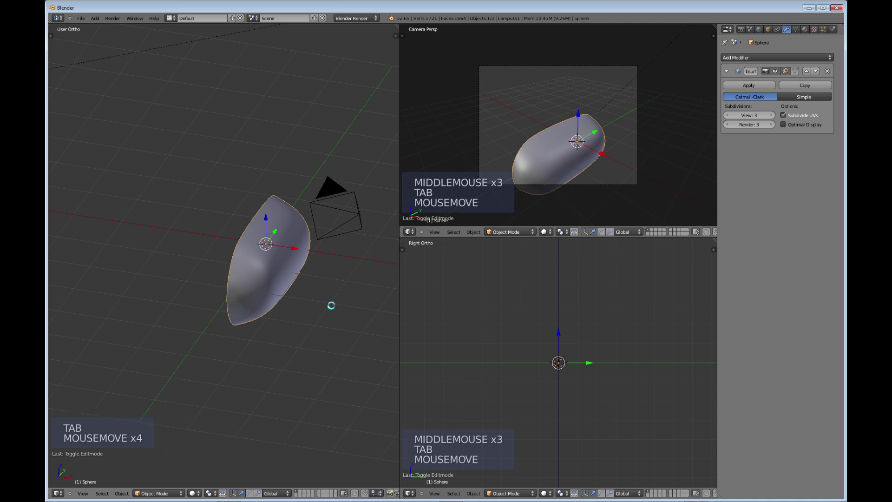
left_click(749, 57)
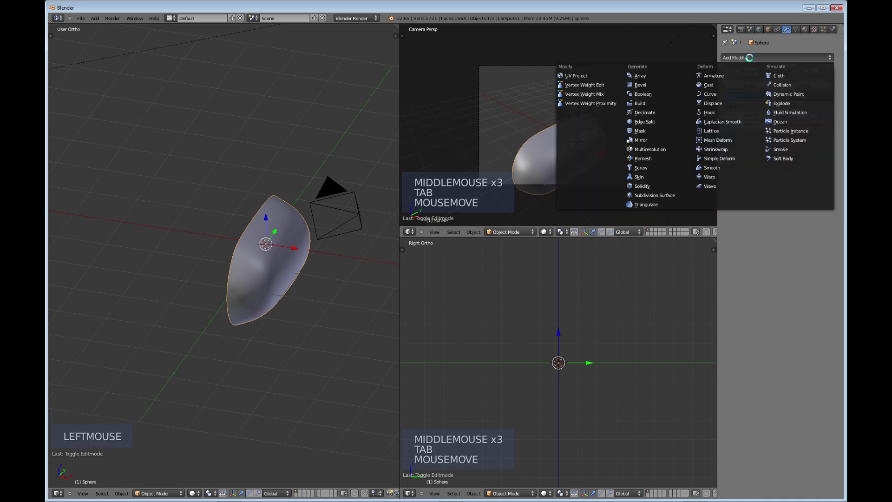
left_click(647, 139)
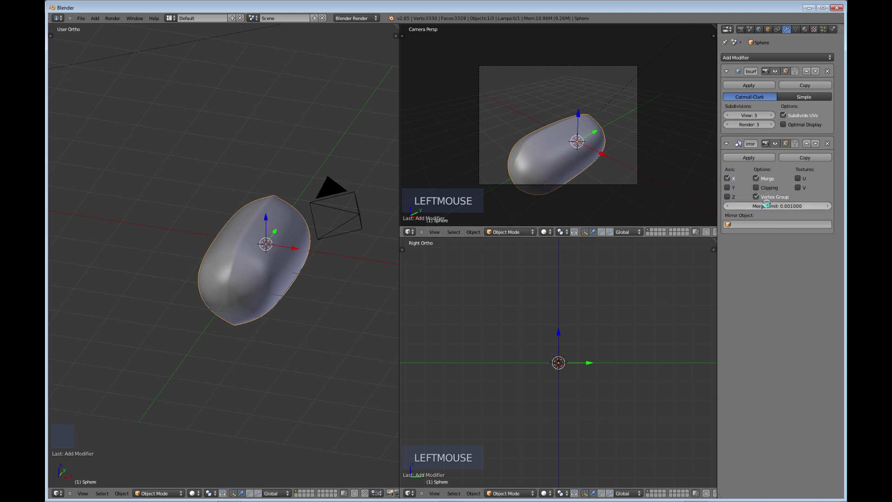
left_click(756, 188)
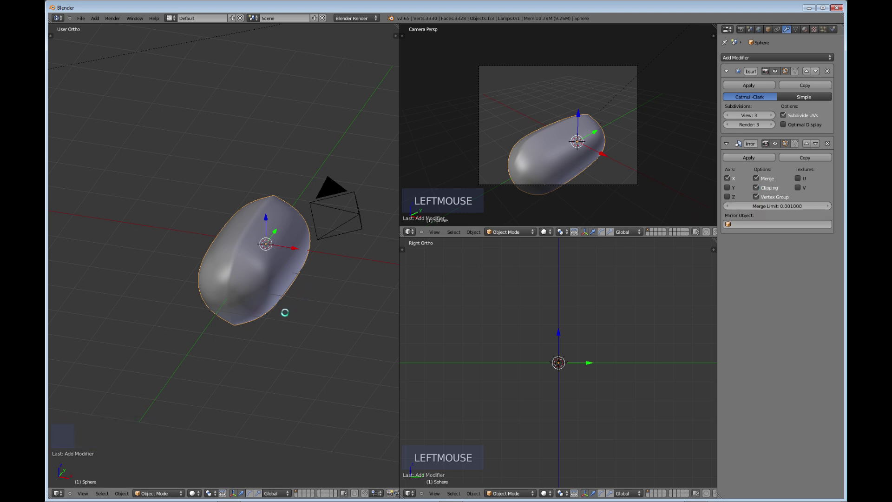
Step: Try applying the Mirror modifier to the capsule, and undo the application
middle_click_drag(269, 311, 227, 270)
middle_click_drag(262, 242, 287, 264)
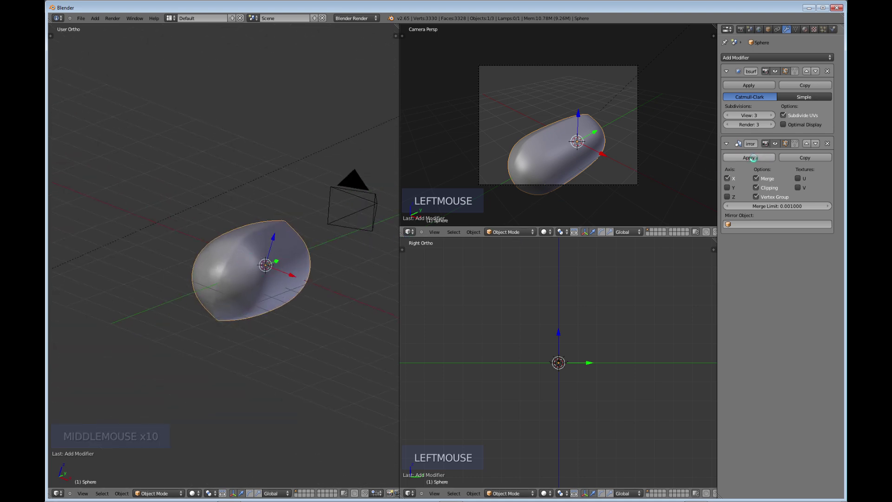
left_click(753, 158)
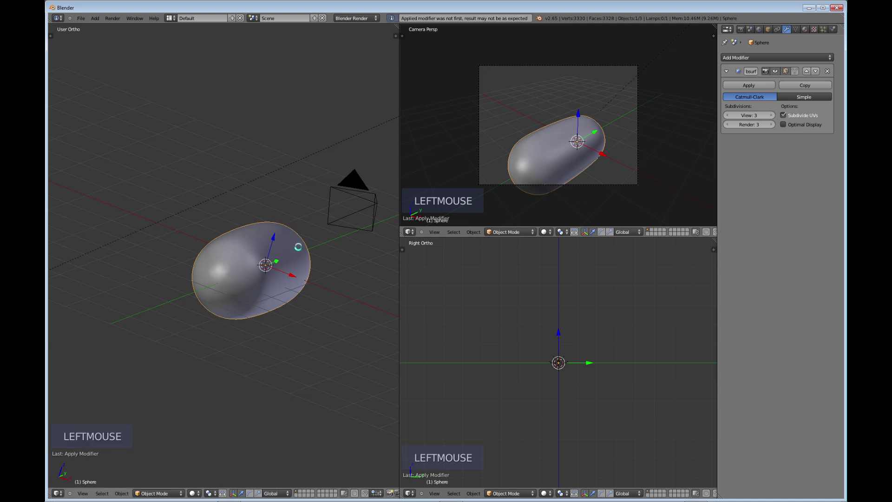
middle_click_drag(278, 249, 238, 282)
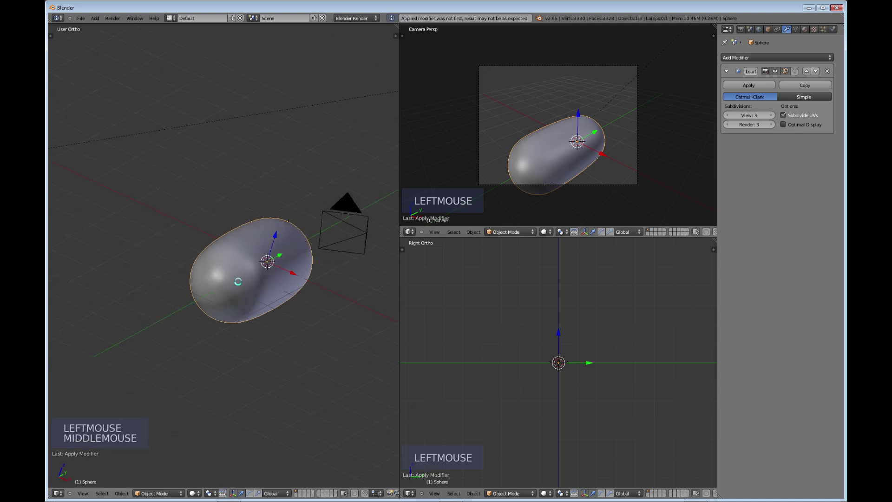
key("ctrl+z")
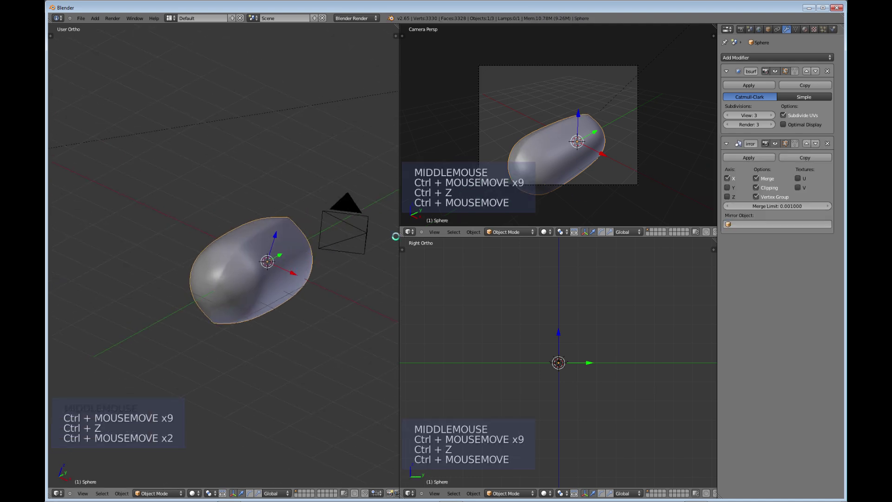
Step: Enter Edit Mode and select the six upper faces at the capsule's negative-Y end
mouse_move(284, 276)
middle_mouse_down()
mouse_move(273, 301)
mouse_move(319, 259)
mouse_move(275, 265)
middle_mouse_up()
key("Tab")
scroll(305, 269, "up", 1)
scroll(305, 270, "up", 3)
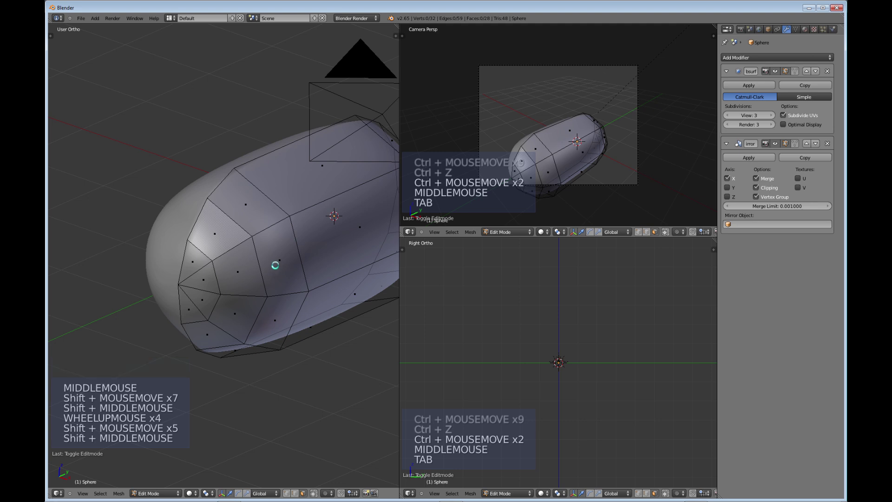
left_click(246, 205)
left_click(279, 260, "shift")
left_click(238, 272, "shift")
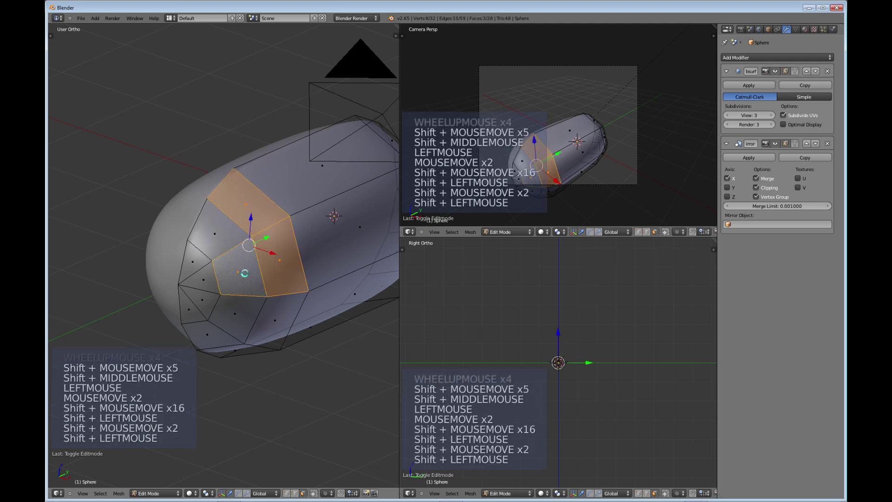
left_click(238, 272, "shift")
left_click(191, 258, "shift")
left_click(214, 234, "shift")
middle_click_drag(279, 266, 267, 299)
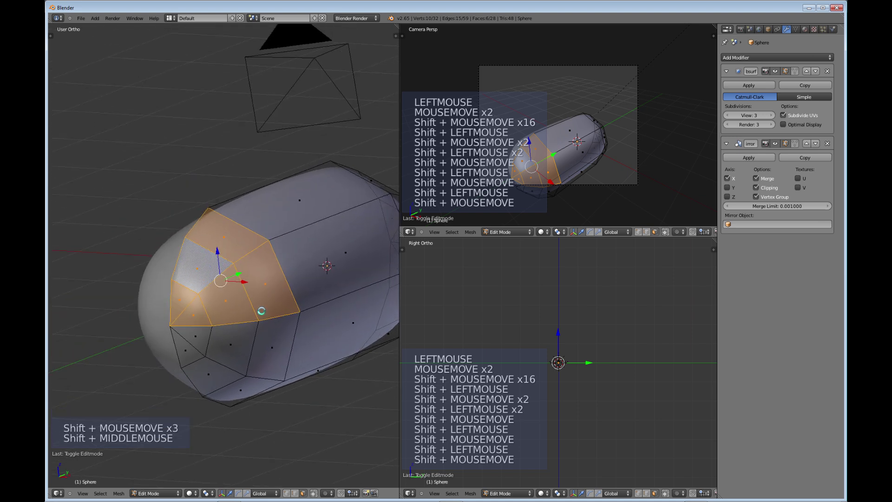
Step: Extrude the six selected faces in place, and extrude them again slightly inward along their normal by about 0.03
key("e")
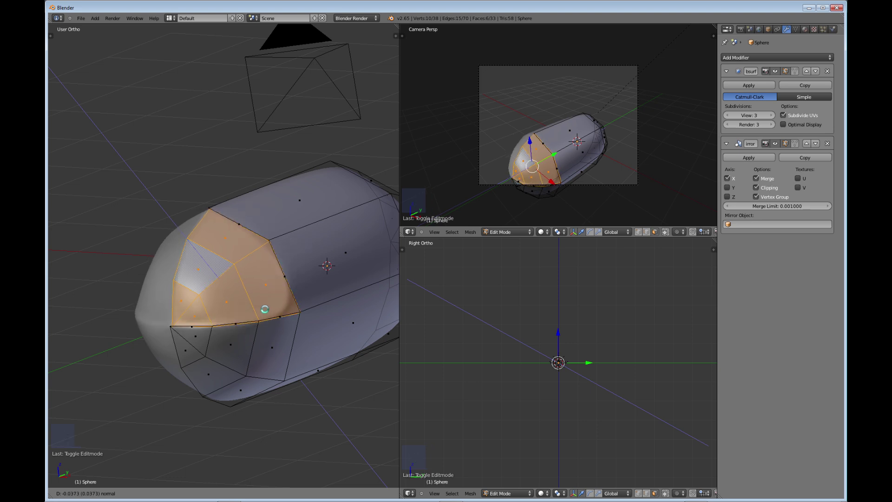
right_click(272, 317)
middle_click_drag(272, 299, 289, 311)
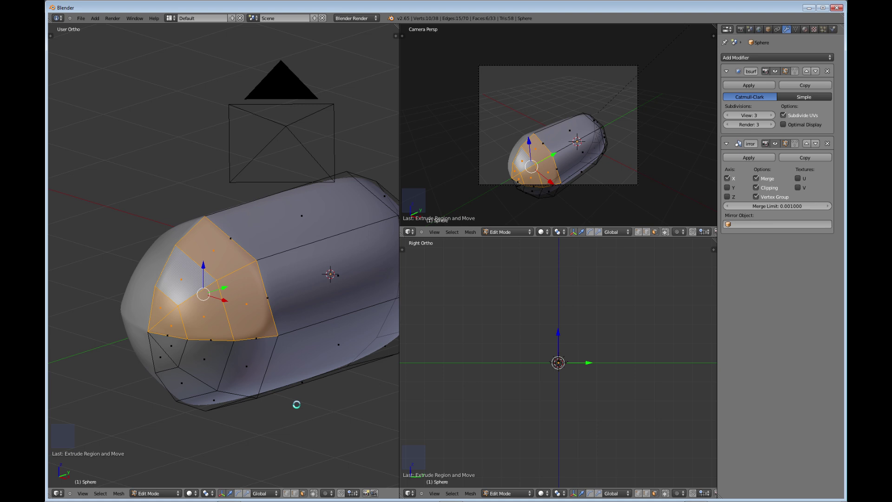
key("e")
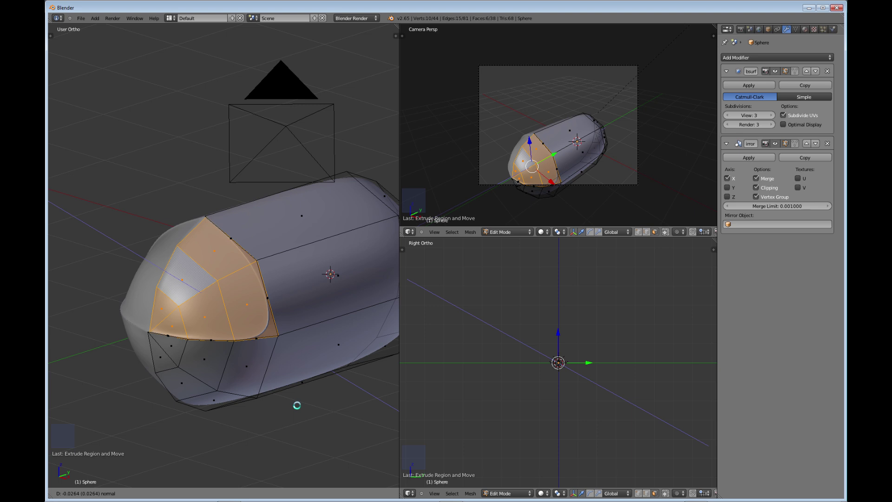
left_click(297, 405)
Step: Inspect the extruded end from several angles, render the scene to check its edge, and close the render
middle_click_drag(269, 380, 265, 270)
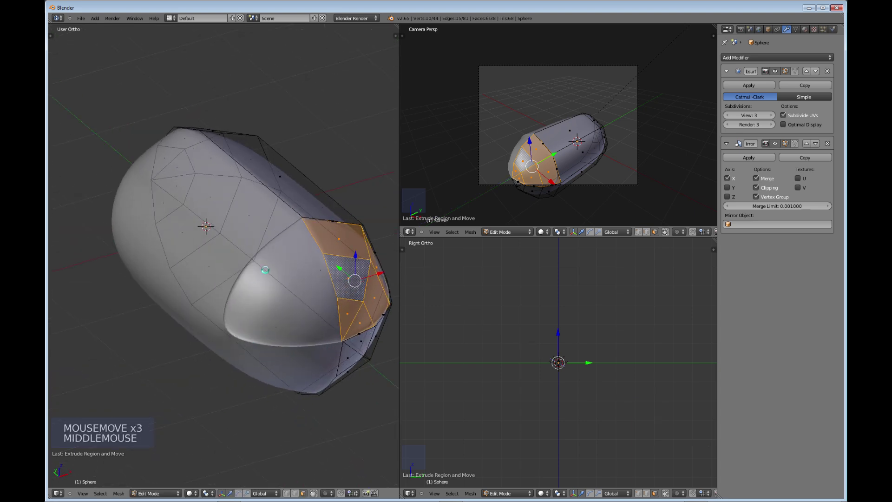
middle_click_drag(286, 242, 212, 343)
scroll(258, 324, "up", 1)
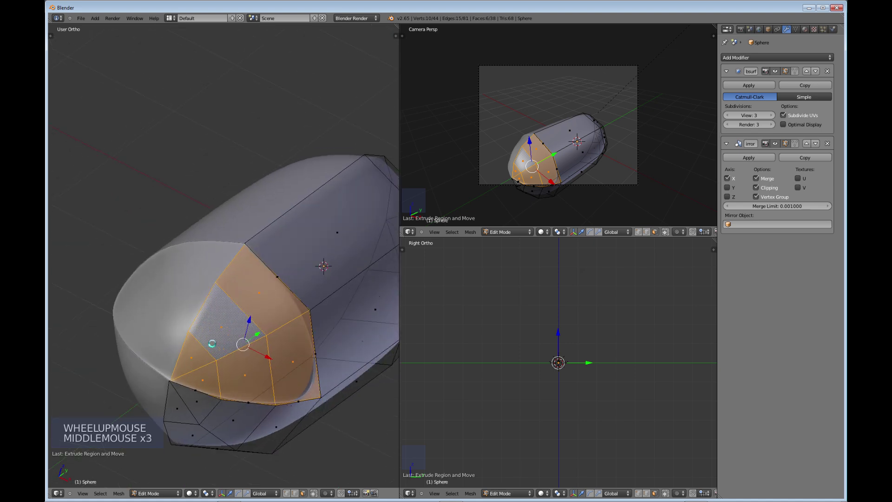
key("F12")
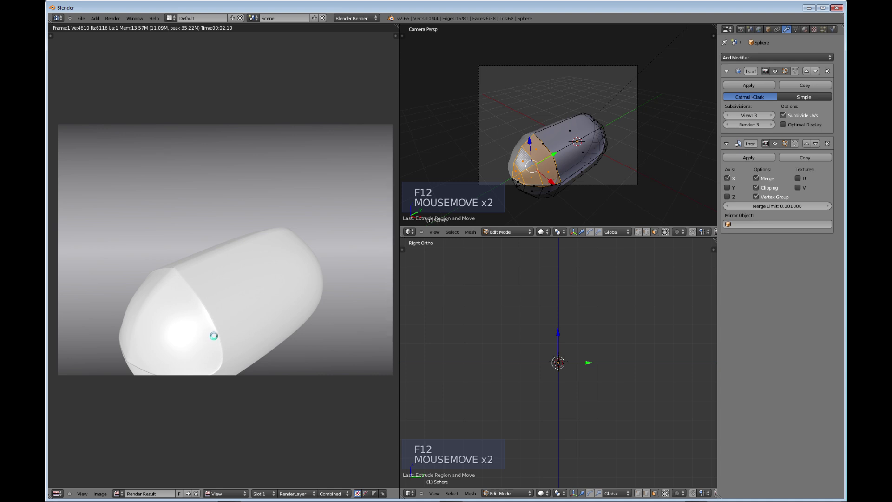
key("Escape")
Step: Extrude the selected end faces once more along their normal, ending with a slight inward offset
middle_click_drag(278, 314, 192, 245)
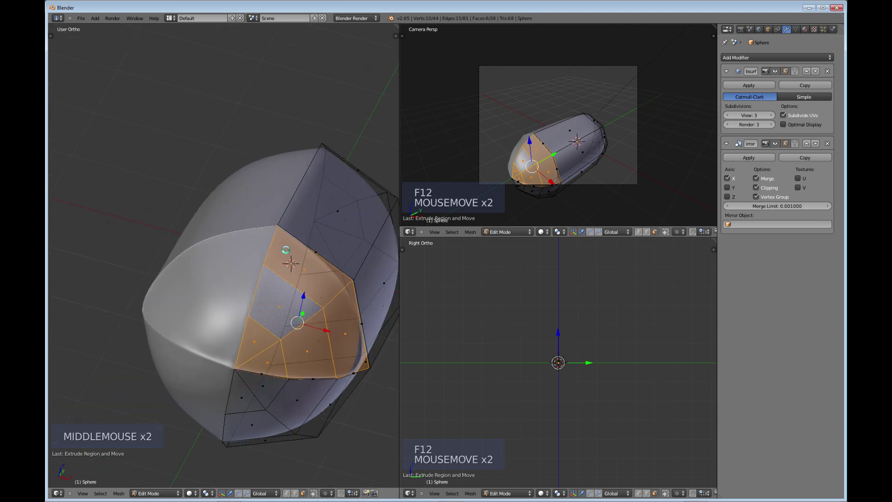
middle_click_drag(311, 293, 233, 318)
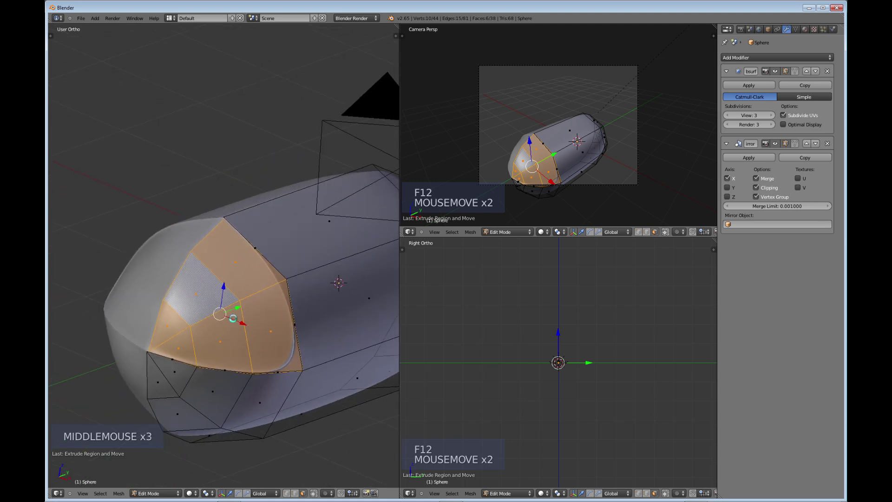
key("e")
key("e")
key("e")
key("e")
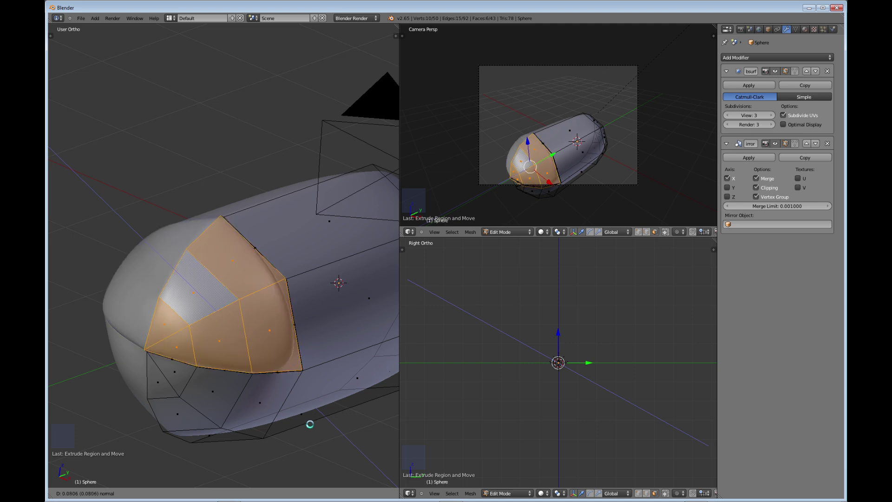
left_click(311, 426)
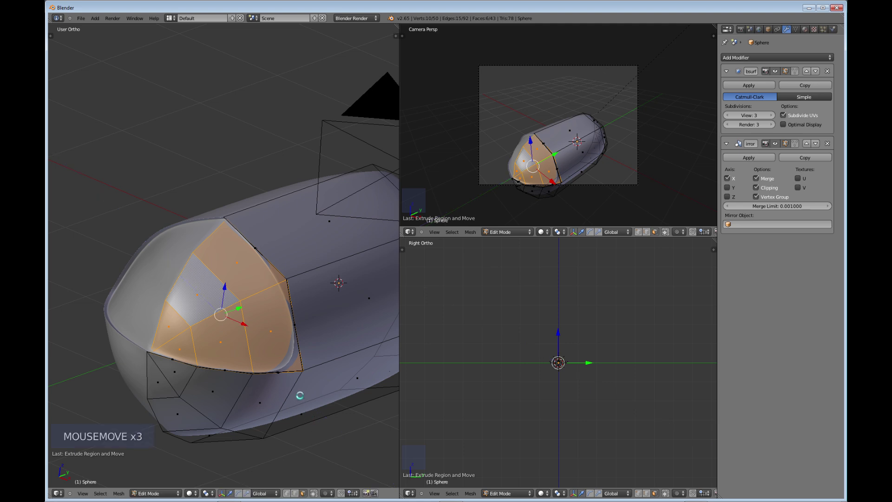
Step: Render the scene again to check the seam around the re-extruded faces, and return to the 3D view
key("F12")
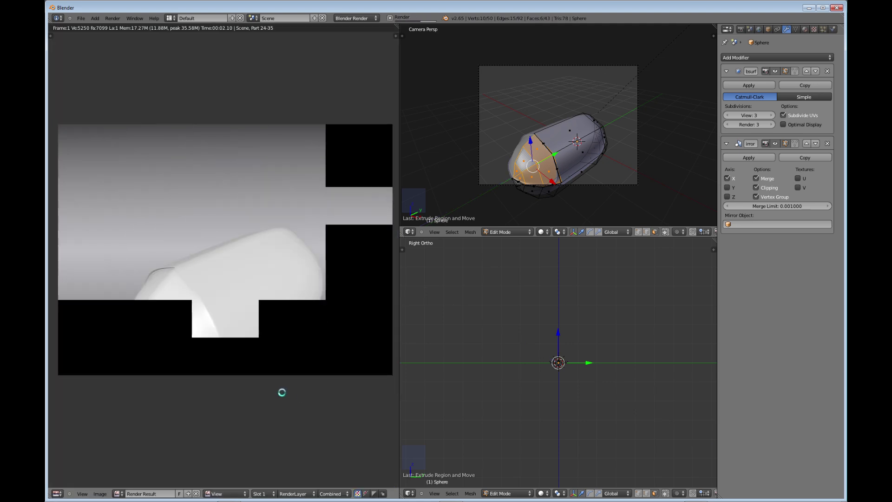
middle_click_drag(261, 375, 275, 358)
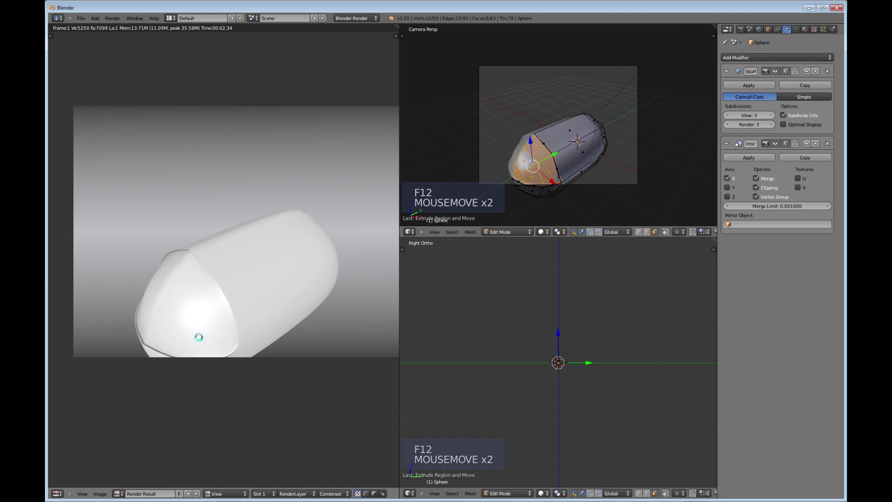
key("Escape")
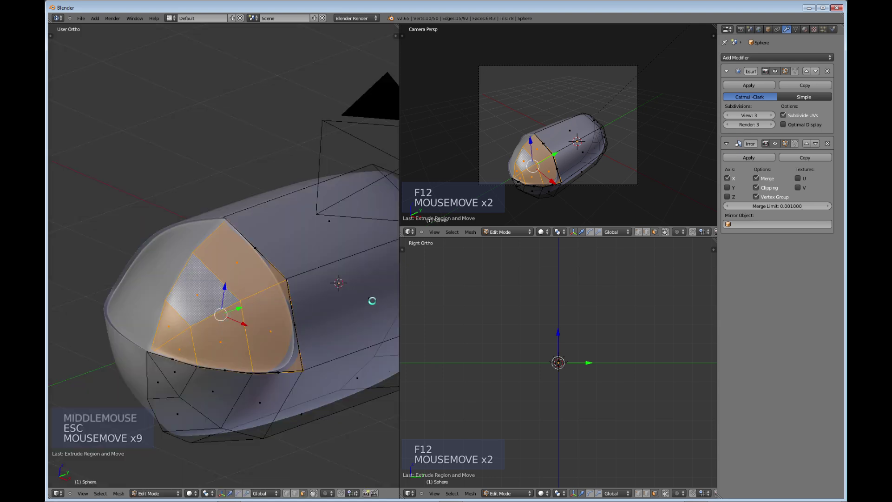
Step: Deselect everything and add two evenly spaced loop cuts around the capsule's straight middle section
middle_click_drag(261, 296, 270, 309)
key("a")
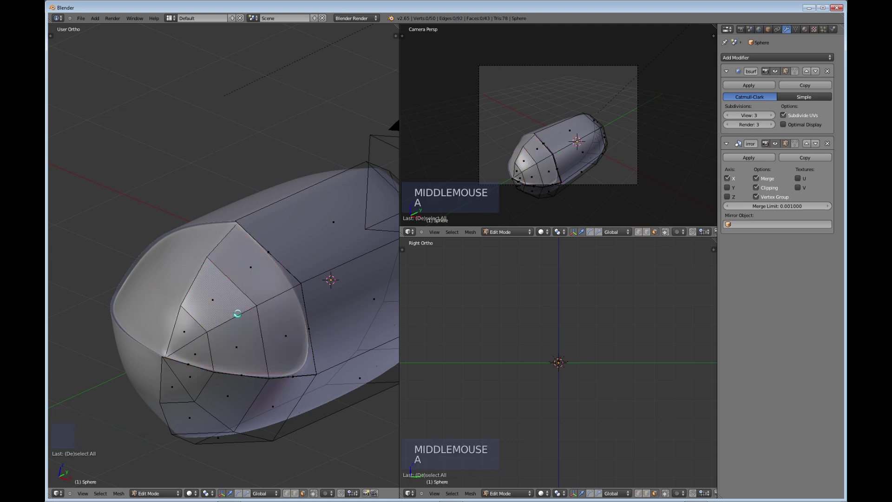
middle_click_drag(270, 306, 241, 299)
scroll(224, 306, "down", 3)
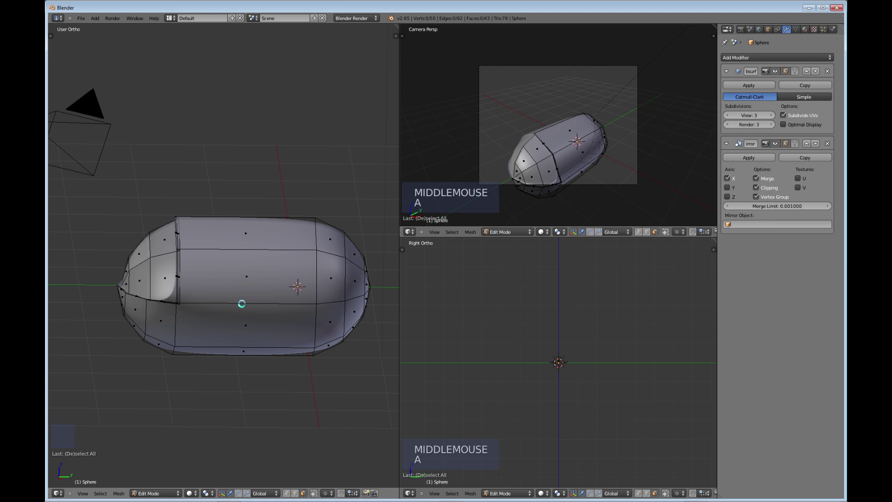
key("ctrl+r")
scroll(242, 303, "up", 1)
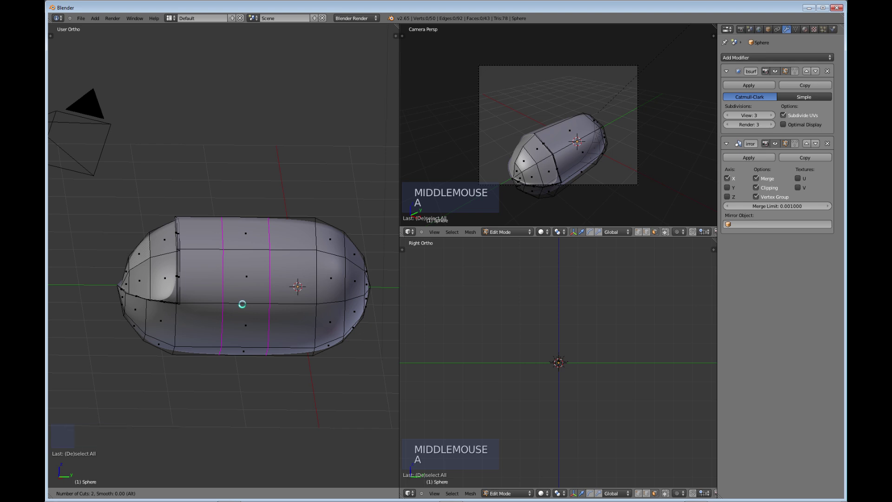
left_click(242, 304)
right_click(241, 303)
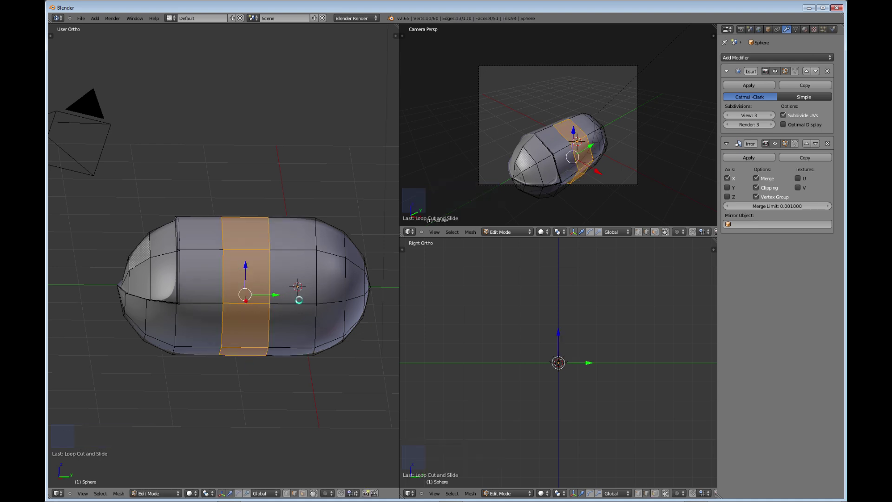
Step: Maximize the 3D view and show the capsule centred in the right orthographic view
scroll(299, 297, "down", 2)
middle_click_drag(290, 299, 287, 291)
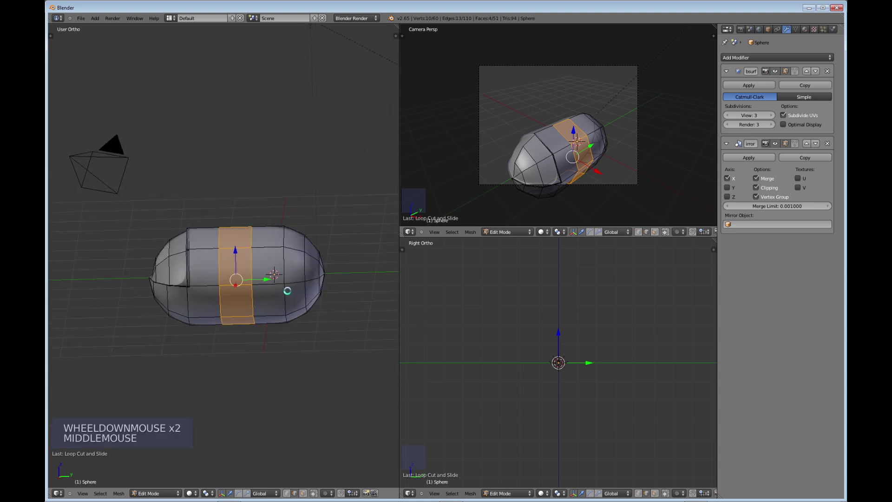
key("KP_3")
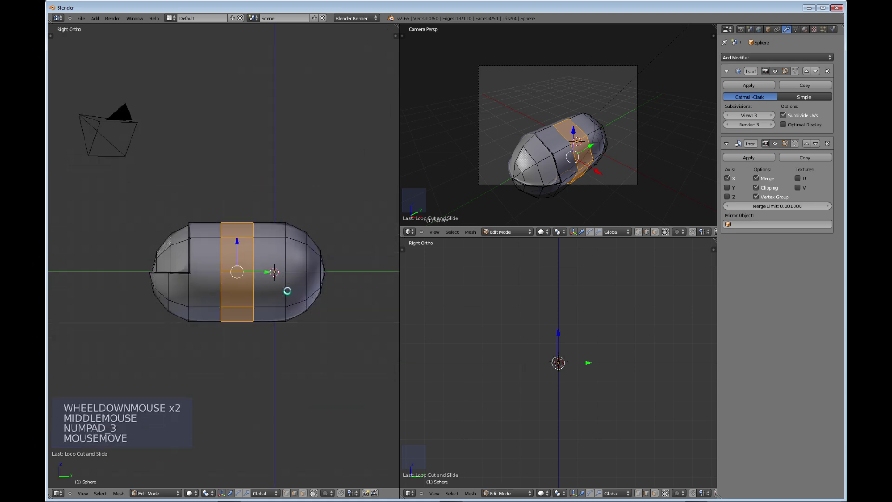
scroll(285, 296, "up", 2)
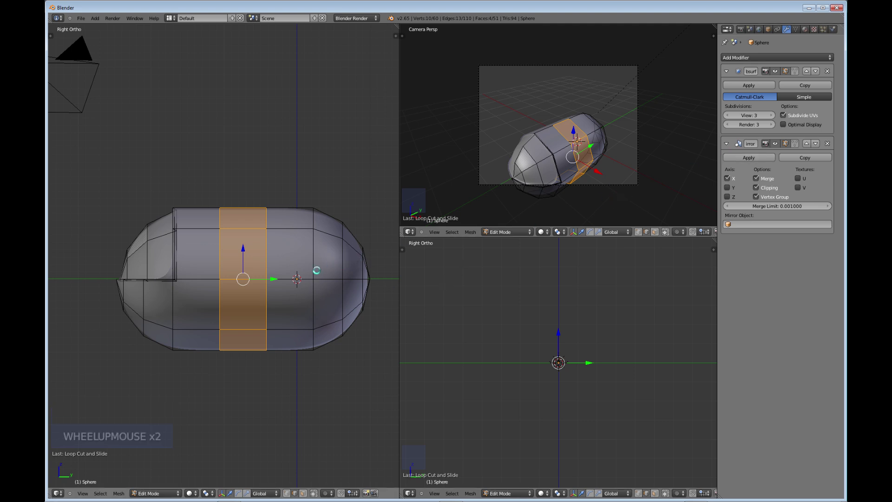
middle_click_drag(247, 258, 250, 287)
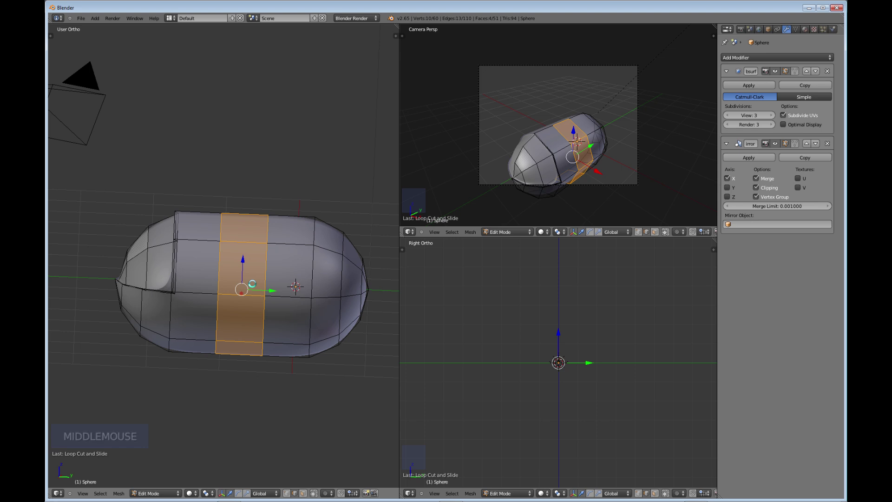
key("ctrl+Up")
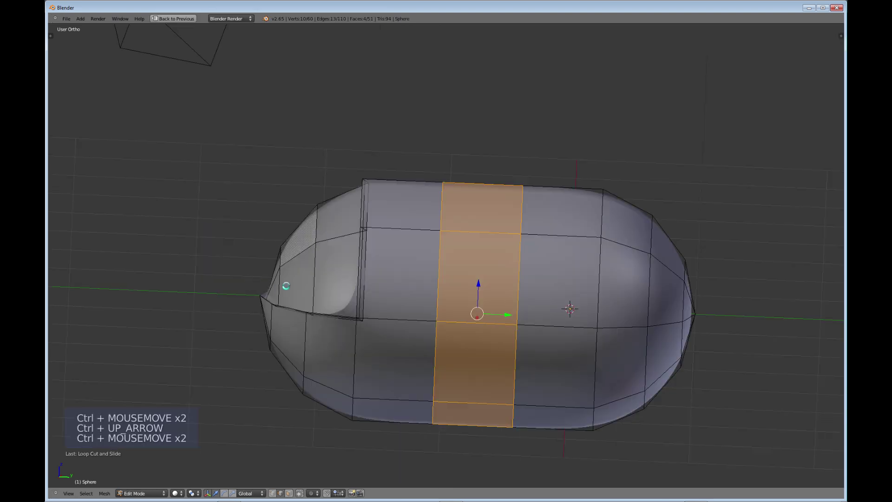
middle_click_drag(510, 294, 446, 242, "shift")
scroll(446, 241, "down", 1)
middle_click_drag(393, 266, 413, 259)
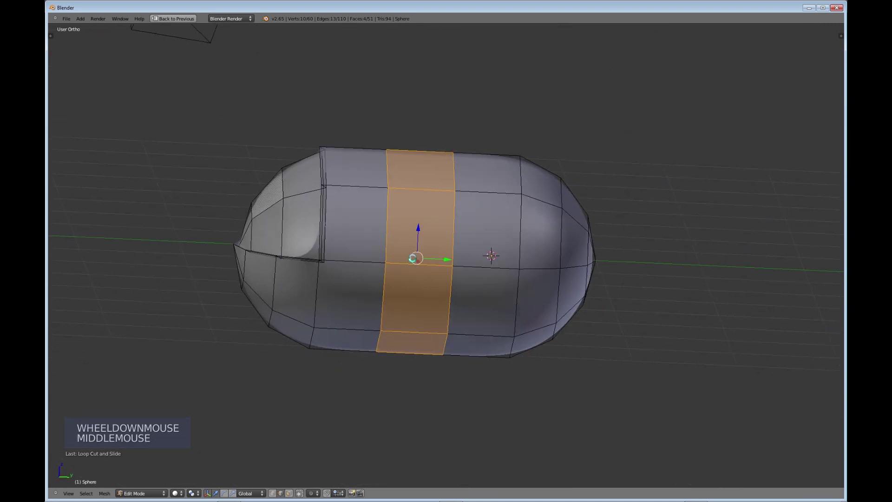
key("KP_3")
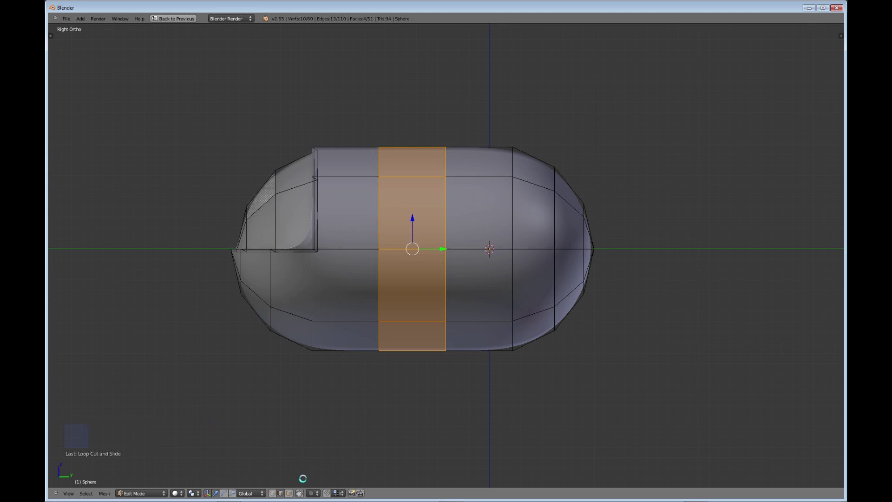
Step: Box-select the vertices from the loop nearer the extruded end to the positive-Y tip, and try scaling them down
left_click(271, 493)
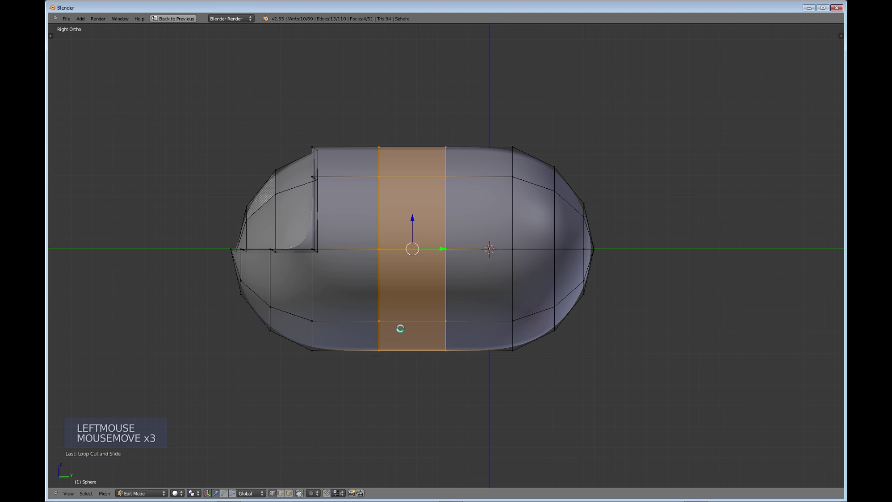
left_click(374, 145)
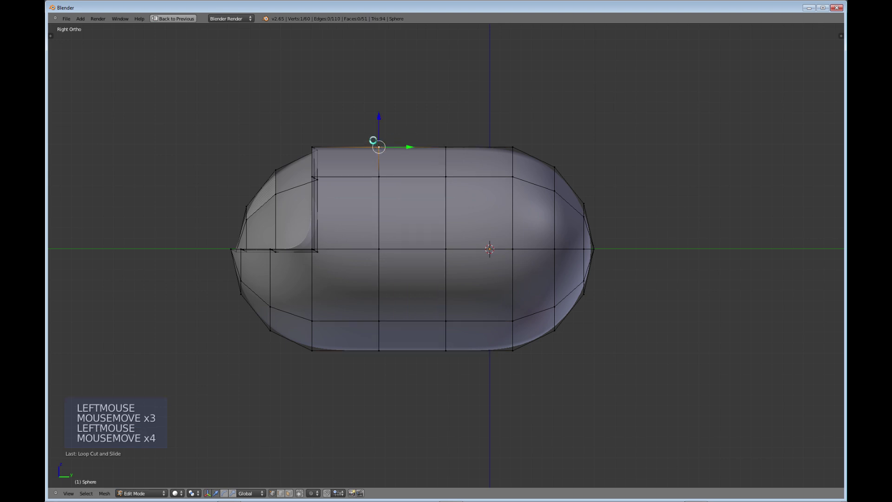
key("b")
left_click_drag(365, 128, 447, 240)
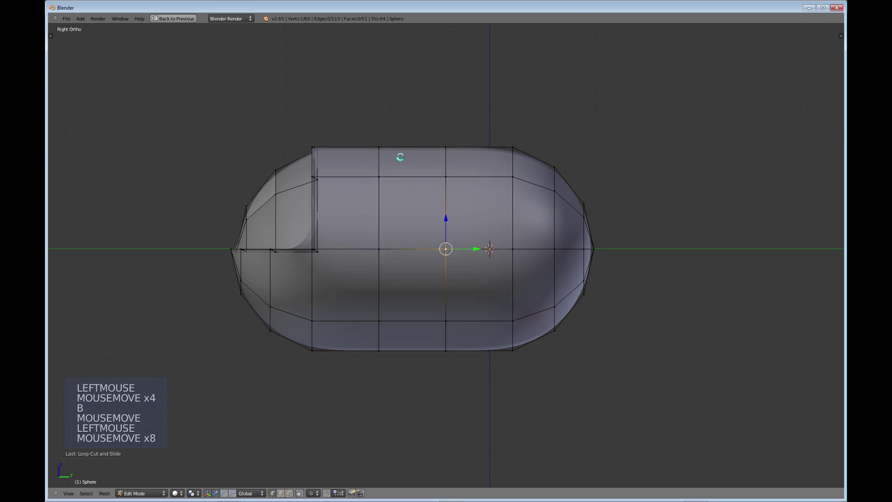
left_click(378, 146)
key("b")
left_click_drag(358, 126, 612, 362)
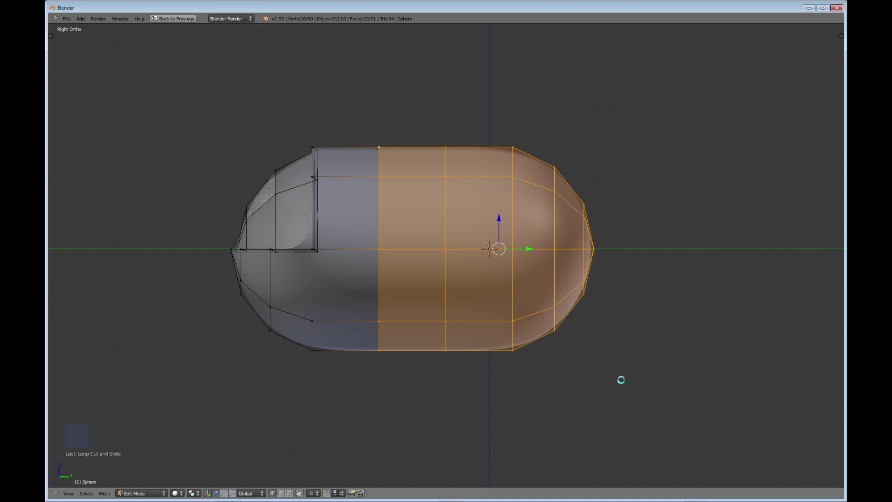
key("s")
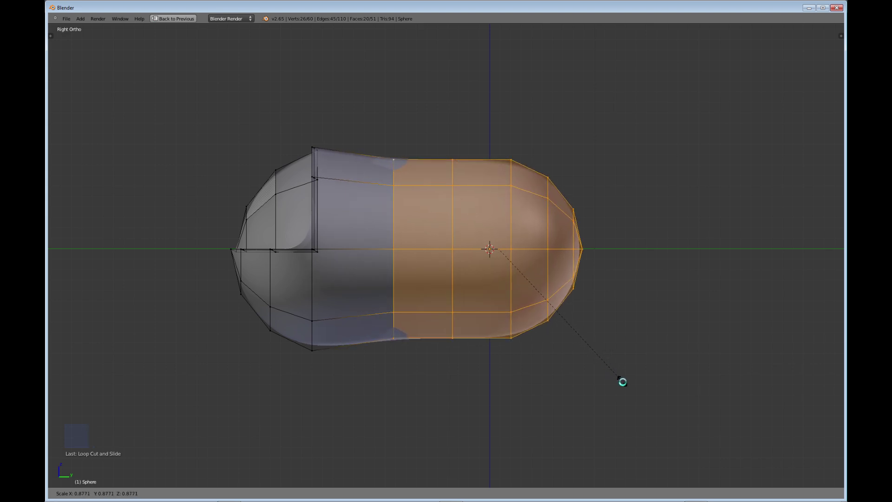
right_click(628, 392)
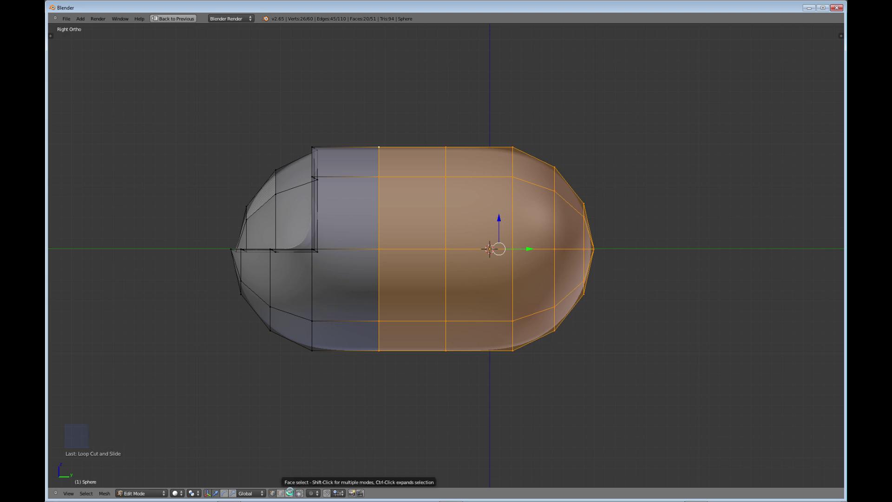
Step: In face select mode, box-select the faces between the loop nearer positive Y and the capsule's positive-Y tip
left_click(289, 493)
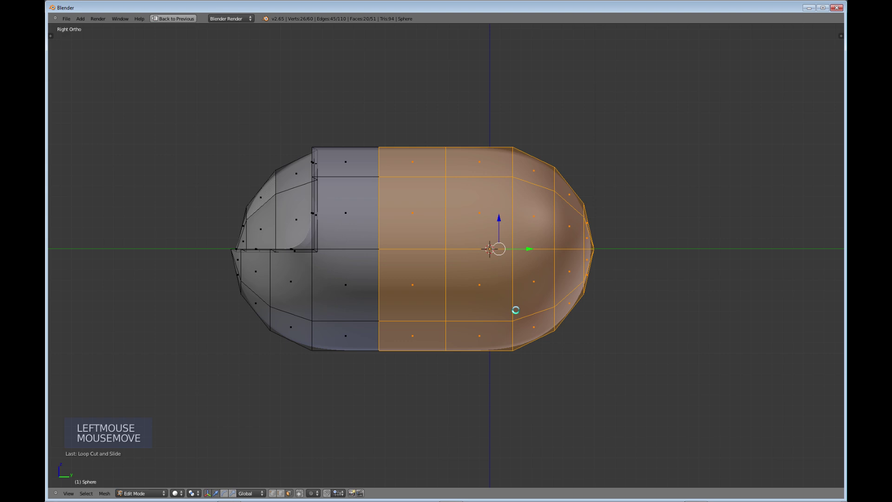
left_click(534, 327)
key("b")
left_click_drag(625, 379, 462, 136)
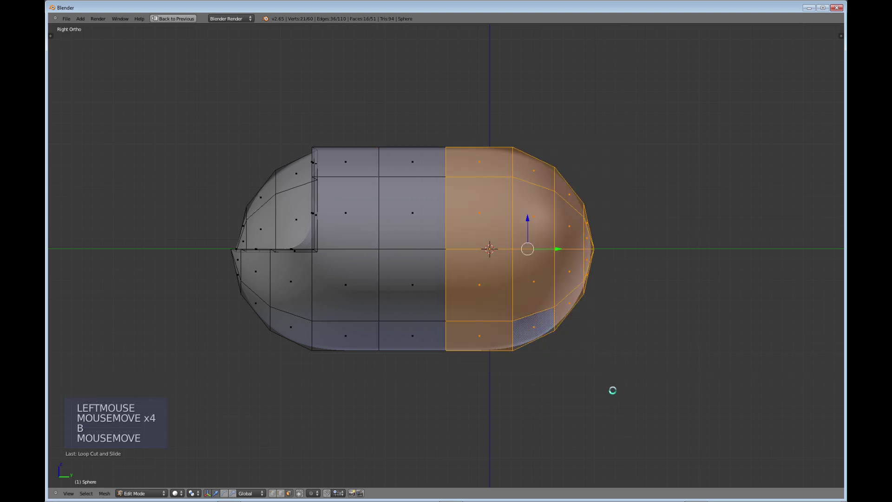
Step: Scale the selected end faces down to about 0.68 and again to about 0.73, and move them along negative Y towards the body
key("s")
key("s")
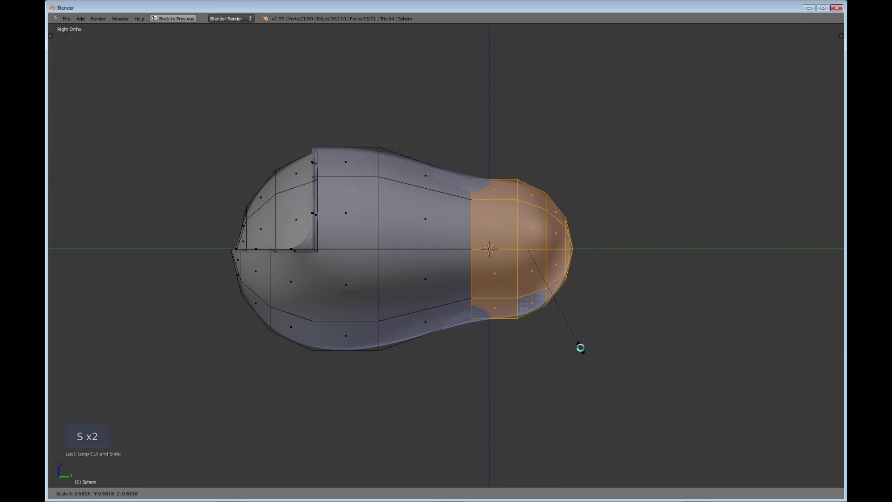
left_click(581, 348)
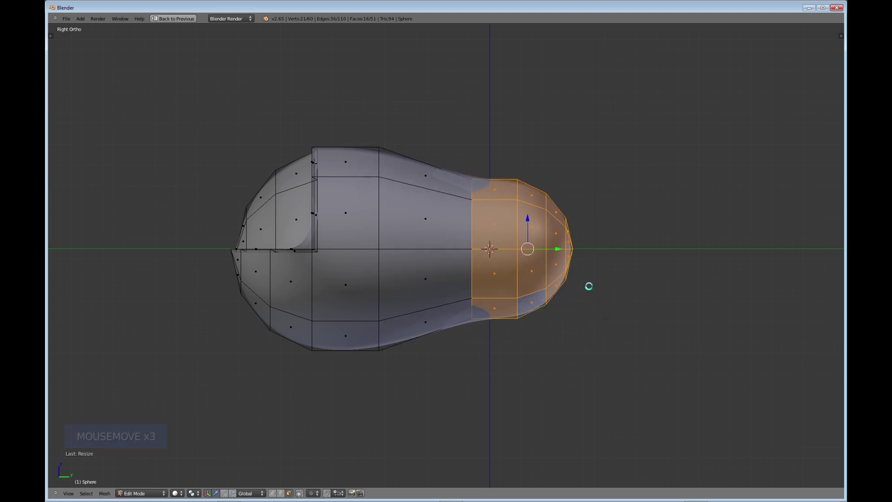
key("s")
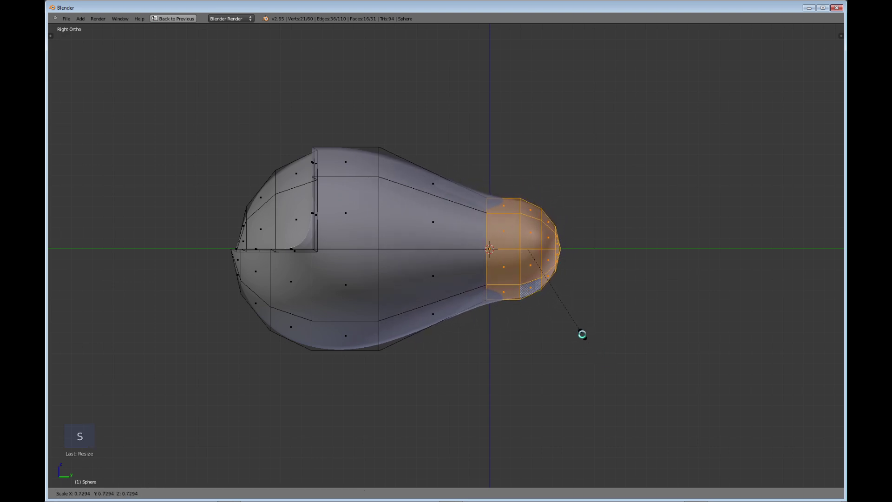
left_click(583, 334)
left_click_drag(563, 255, 501, 260)
Step: Extrude the side face just behind the stepped end in place and scale it to about 0.5 as an inset
middle_click_drag(549, 283, 457, 242)
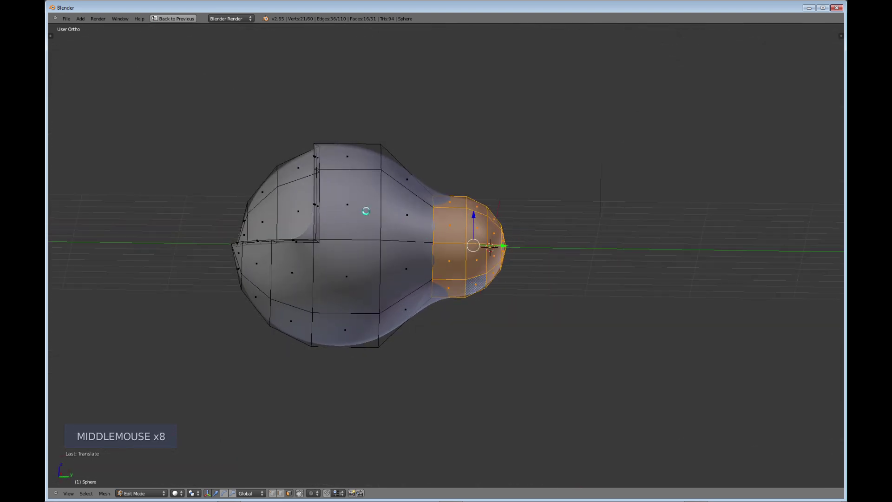
middle_click_drag(386, 212, 440, 264)
left_click(349, 213)
scroll(368, 305, "up", 1)
scroll(367, 306, "up", 1)
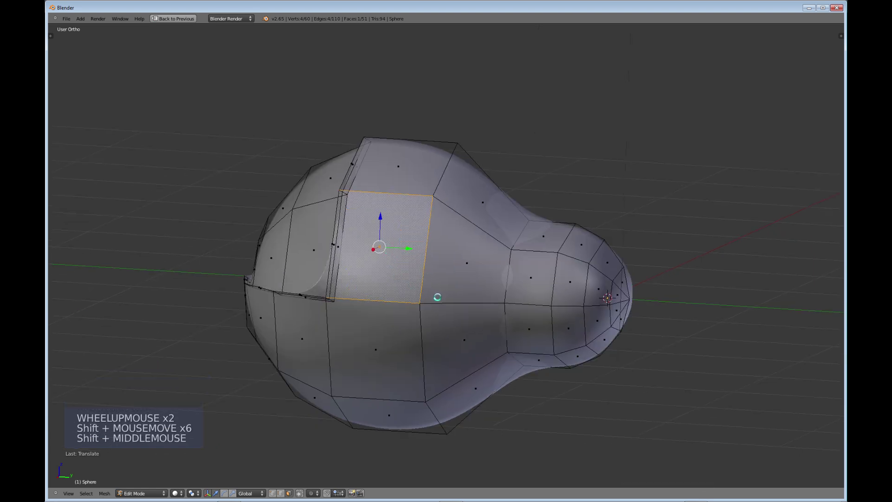
key("e")
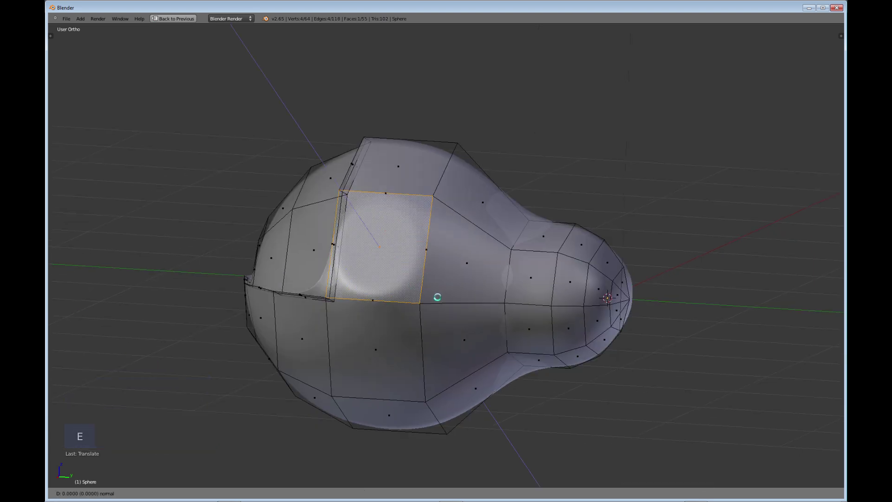
right_click(443, 304)
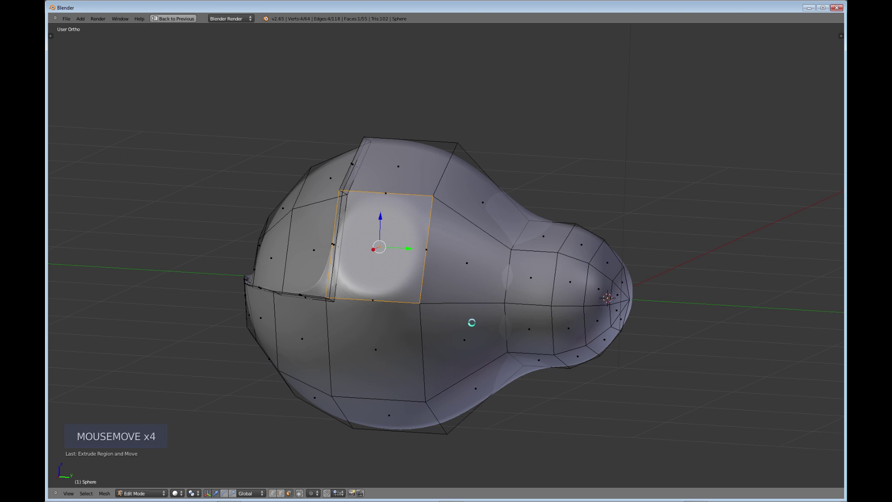
key("s")
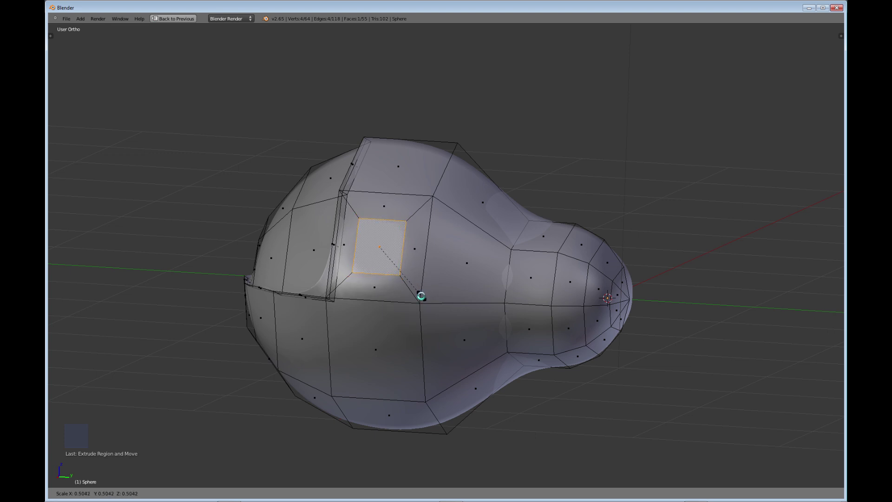
left_click(418, 293)
Step: Extrude the small inset face inward by about 0.02 to form a shallow recess
mouse_move(418, 294)
middle_mouse_down()
mouse_move(462, 259)
mouse_move(442, 293)
mouse_move(422, 306)
middle_mouse_up()
middle_click_drag(302, 327, 399, 348)
key("e")
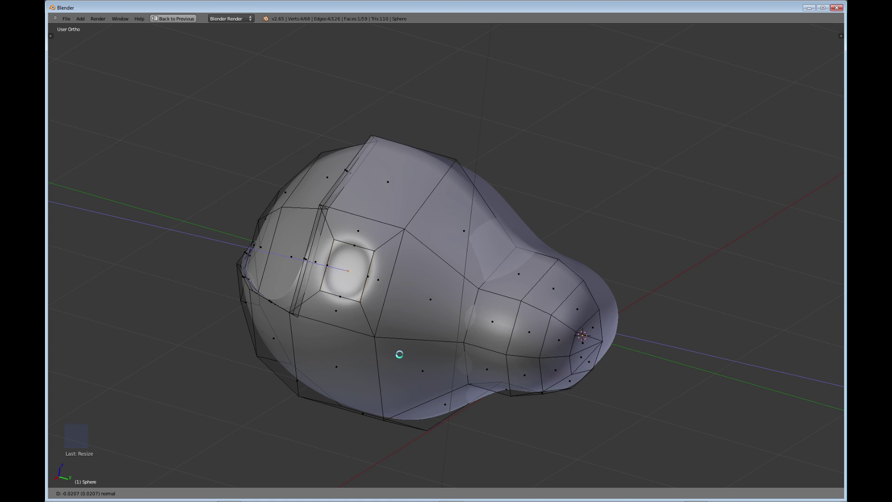
left_click(400, 354)
Step: Extrude the recess floor inward again by about 0.007 and check the smoothed shape in Object Mode
scroll(395, 343, "up", 2)
middle_click_drag(395, 343, 387, 335, "shift")
scroll(446, 307, "up", 1)
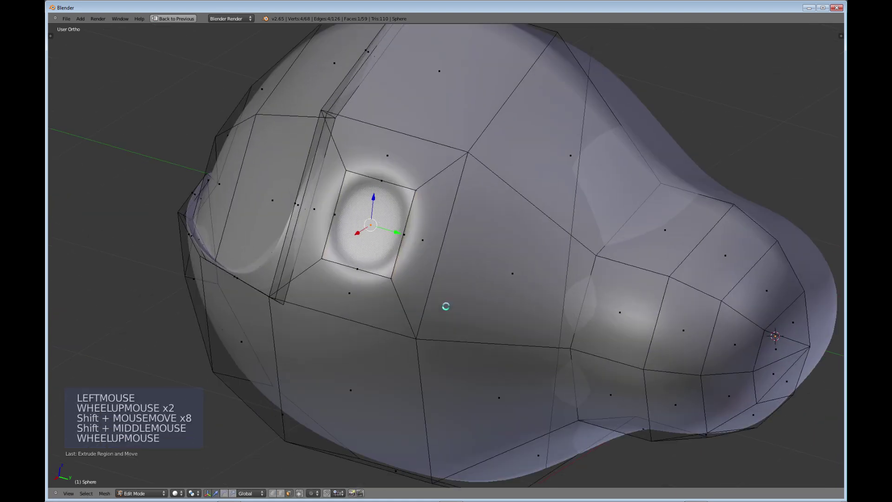
middle_click_drag(446, 306, 444, 308)
scroll(444, 308, "up", 1)
middle_click_drag(444, 308, 443, 311)
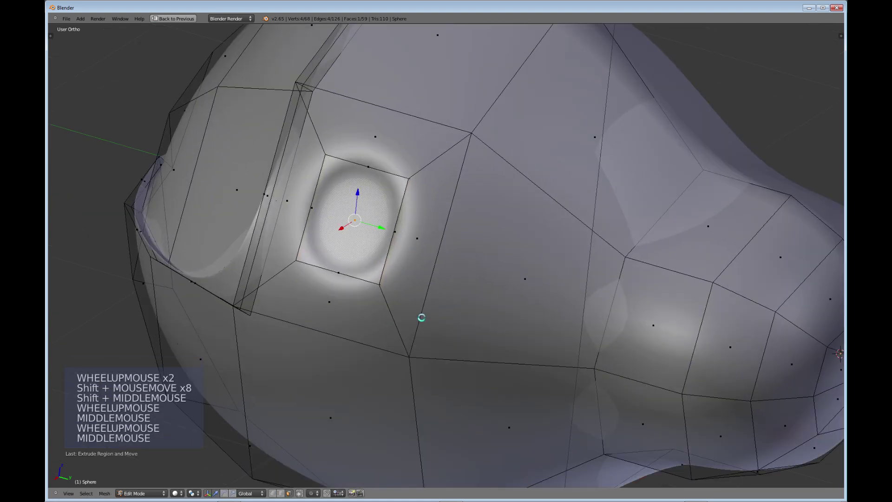
key("e")
key("e")
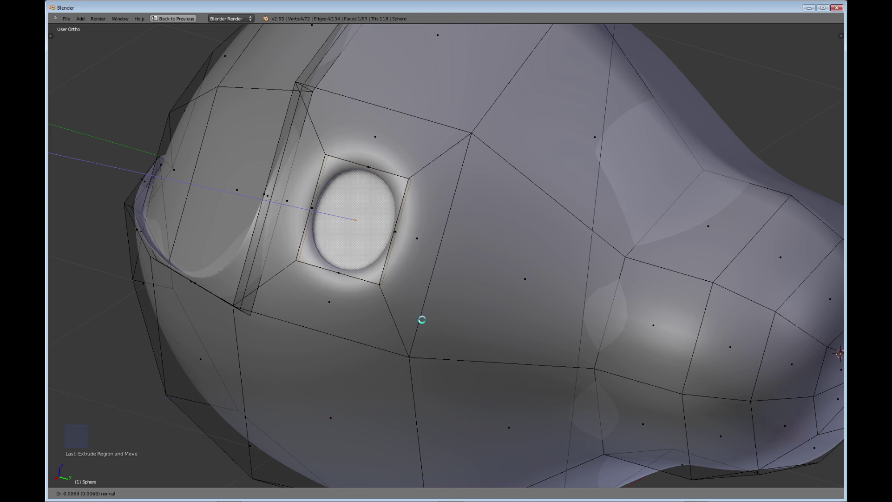
left_click(422, 319)
scroll(405, 301, "down", 1)
key("Tab")
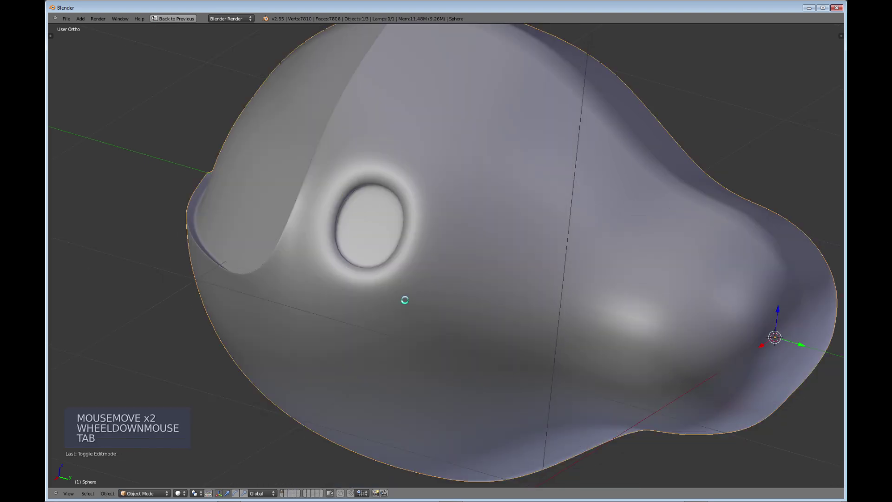
middle_click_drag(389, 305, 423, 333)
key("Tab")
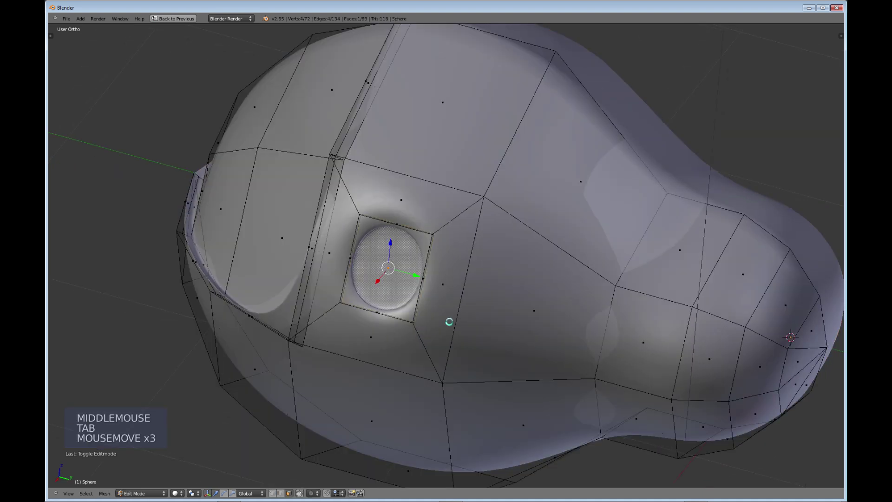
Step: Add two loop cuts around the body through the recess, sliding them close to its negative-Y and positive-Y edges
middle_click_drag(443, 292, 416, 261)
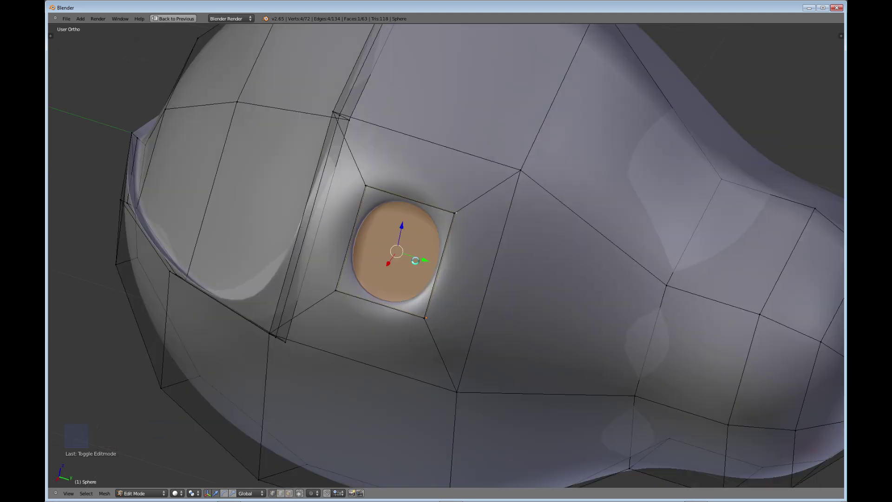
key("ctrl")
key("ctrl+r")
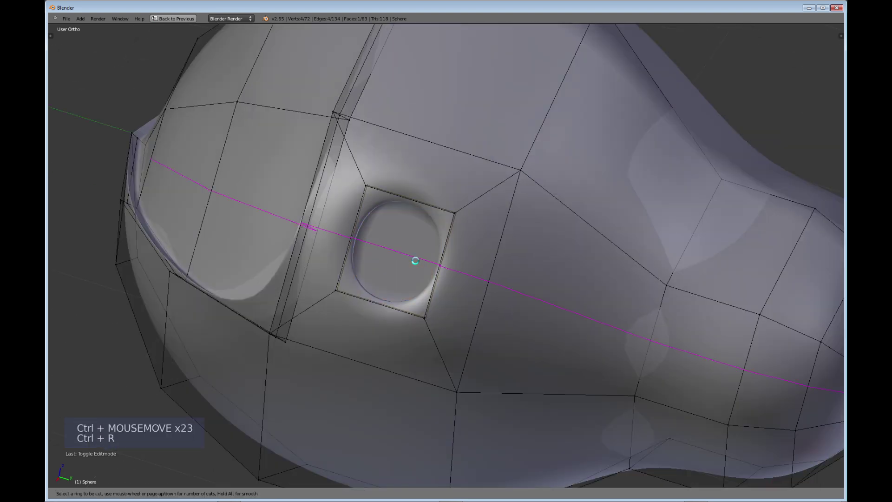
left_click(393, 296)
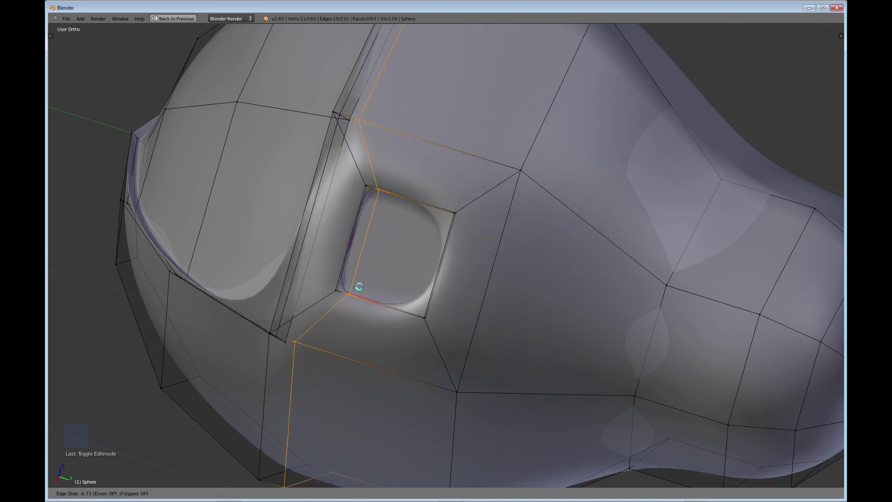
left_click(367, 294)
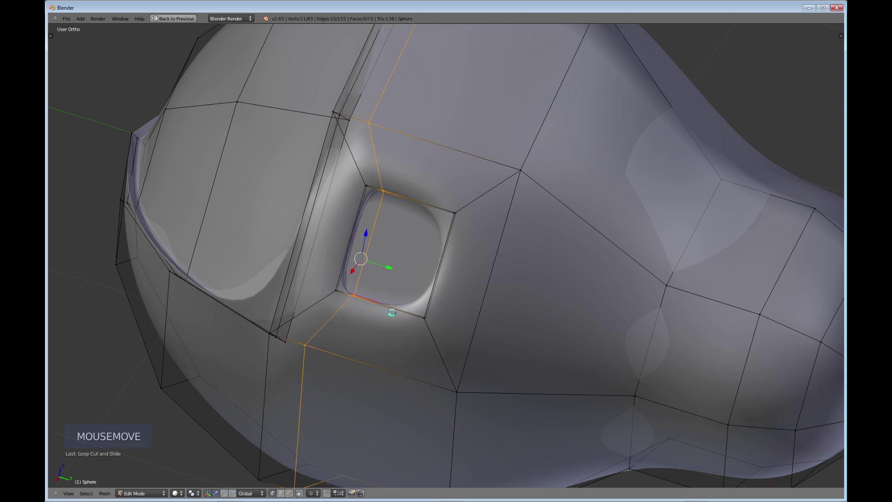
key("ctrl+r")
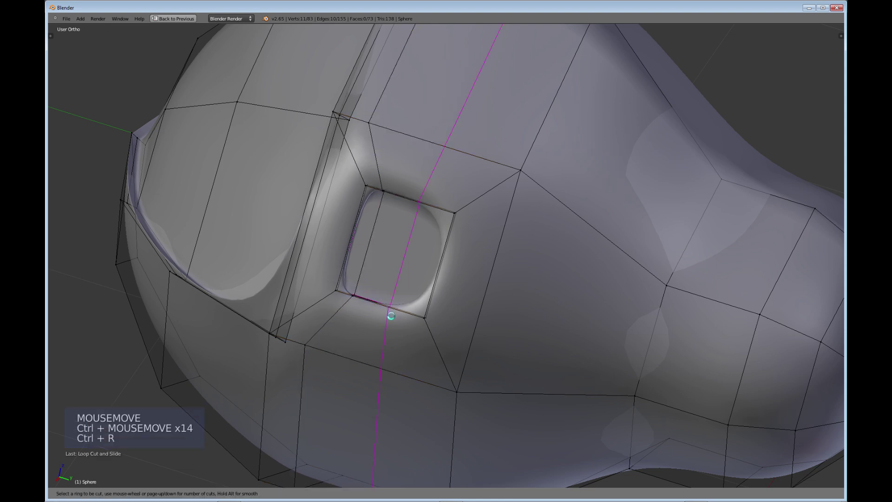
left_click(396, 318)
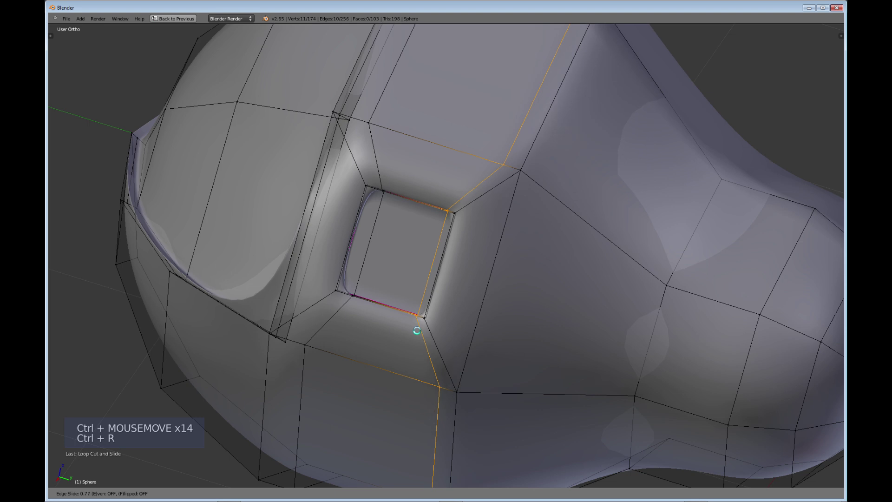
scroll(375, 295, "down", 1)
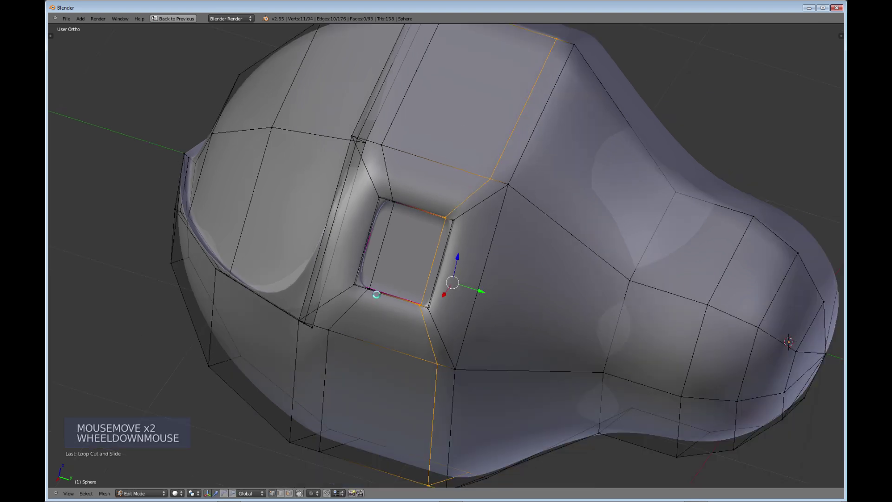
Step: Inspect the smoothed surface around the squared recess from several angles in Object Mode
key("Tab")
middle_click_drag(380, 296, 403, 290)
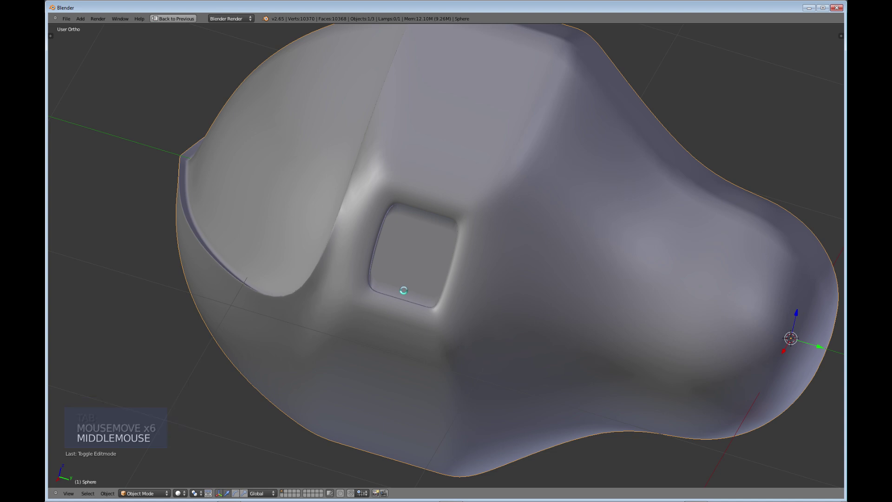
scroll(404, 290, "down", 1)
middle_click_drag(401, 302, 424, 265)
middle_click_drag(441, 327, 385, 218)
mouse_move(357, 247)
middle_mouse_down()
mouse_move(392, 265)
mouse_move(356, 262)
middle_mouse_up()
middle_click_drag(419, 283, 399, 338)
scroll(400, 338, "up", 2)
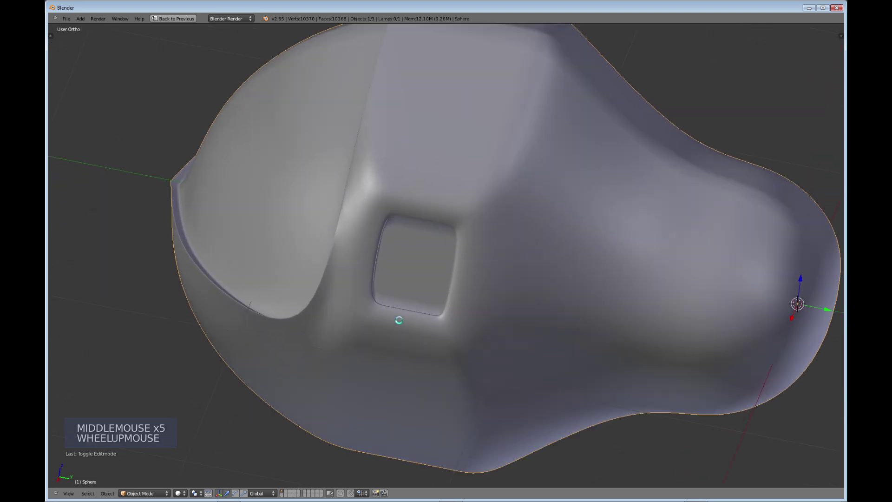
key("Tab")
Step: Edge-slide the loop on the recess's negative-Y side by about 0.2 towards positive Y, leaving out its vertices in the recess
scroll(408, 261, "down", 1)
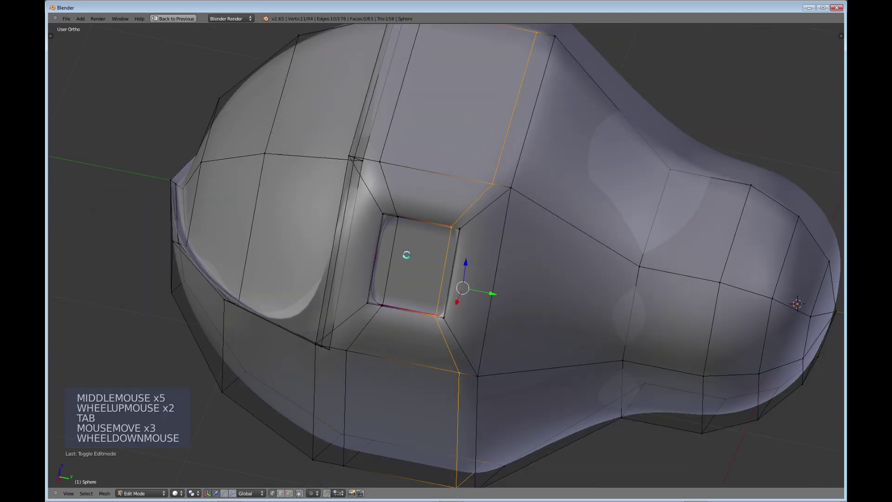
left_click(387, 135, "alt")
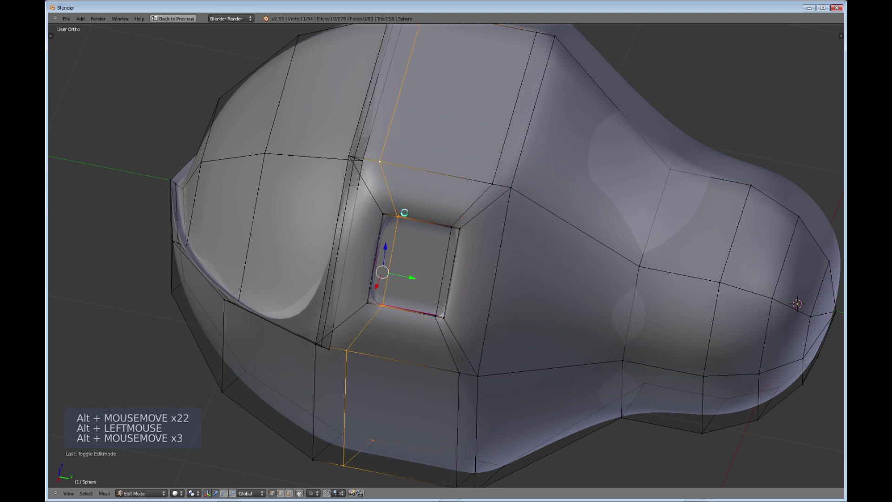
key("c")
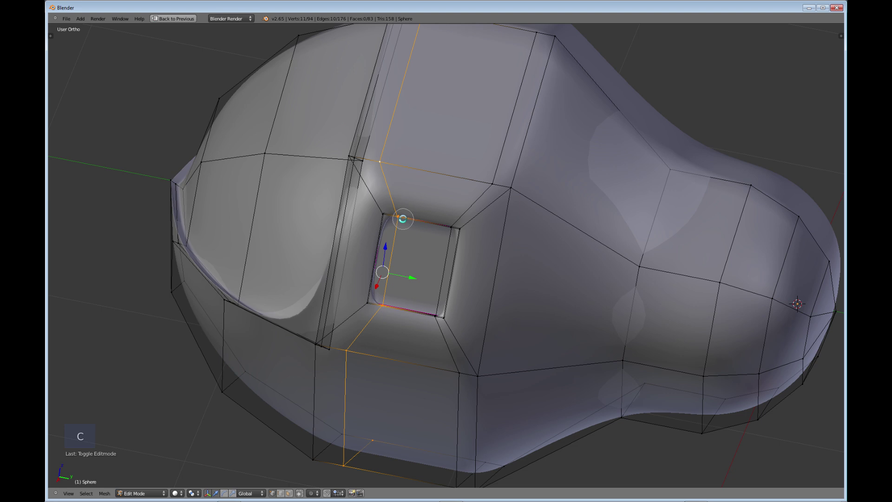
middle_click_drag(402, 218, 389, 300)
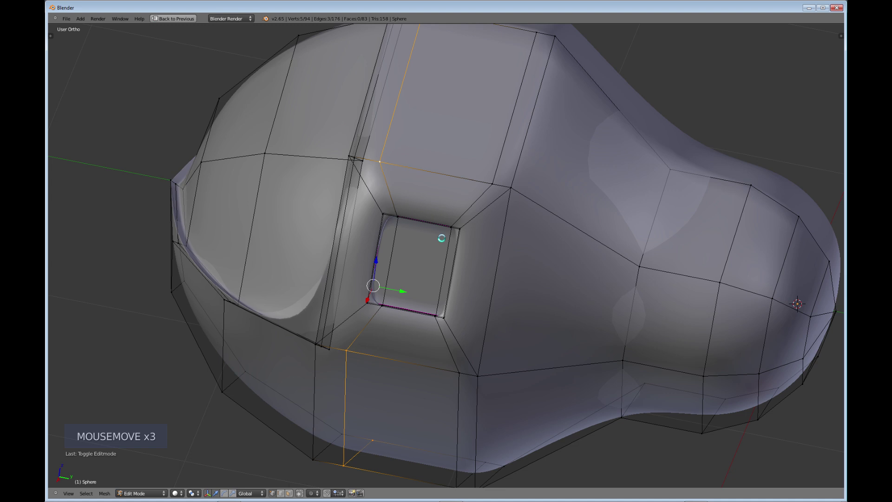
key("ctrl+e")
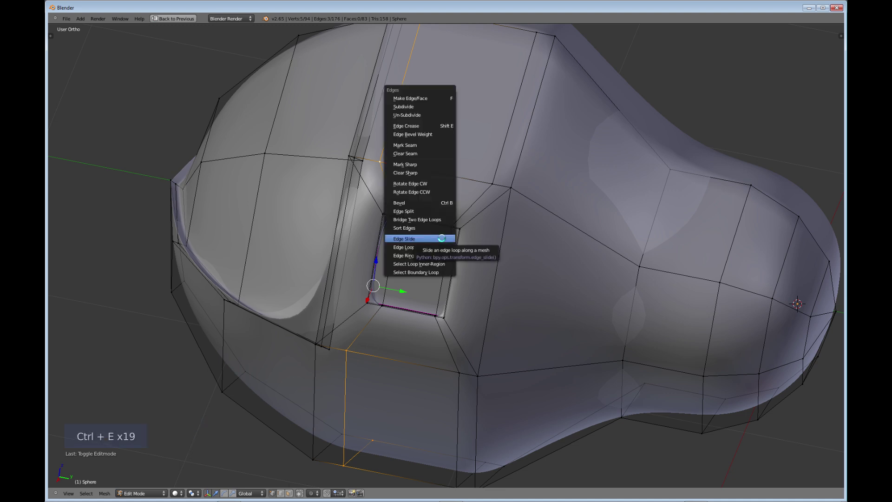
left_click(439, 239)
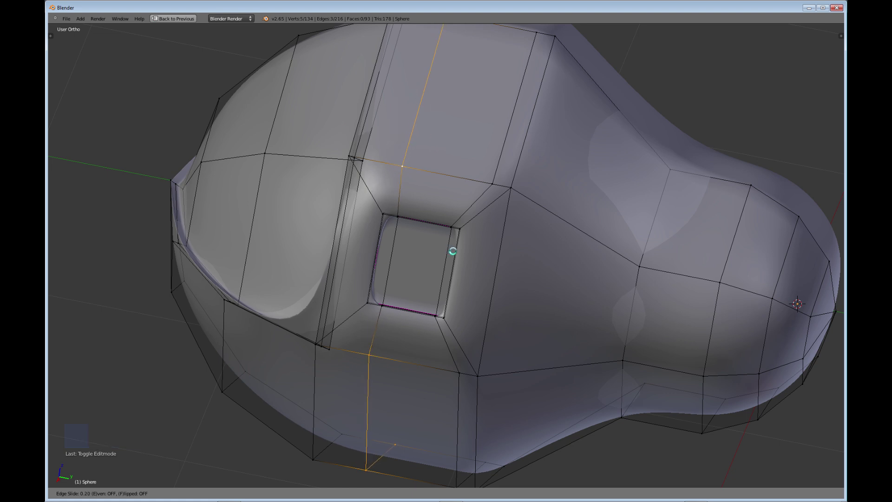
left_click(452, 251)
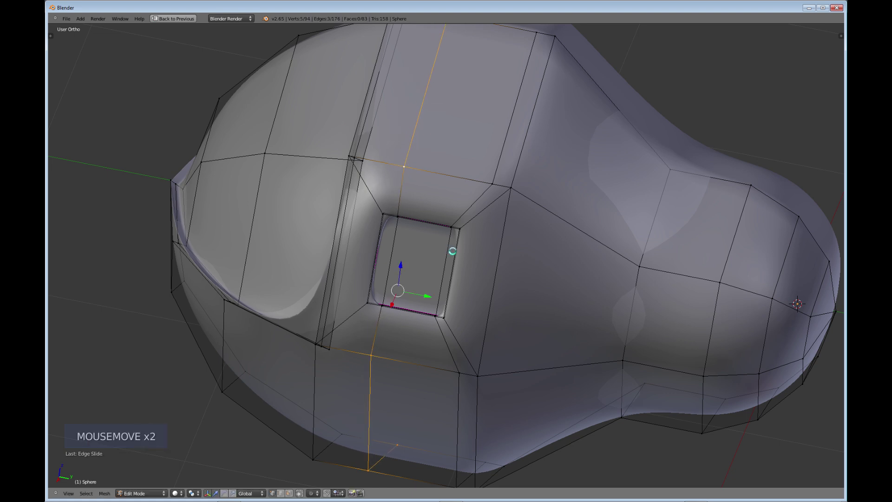
Step: Edge-slide the loop on the recess's positive-Y side by about 0.35 towards negative Y, leaving out its vertices in the recess
middle_click_drag(423, 257, 427, 140)
mouse_move(388, 288)
middle_mouse_down()
mouse_move(382, 221)
mouse_move(365, 269)
mouse_move(361, 253)
mouse_move(355, 321)
mouse_move(397, 218)
mouse_move(400, 300)
middle_mouse_up()
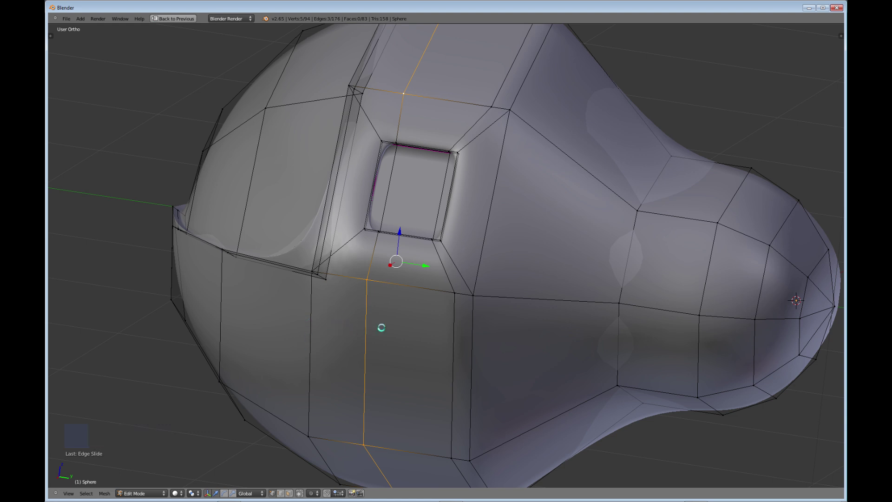
middle_click_drag(373, 290, 350, 346)
middle_click_drag(445, 269, 426, 331)
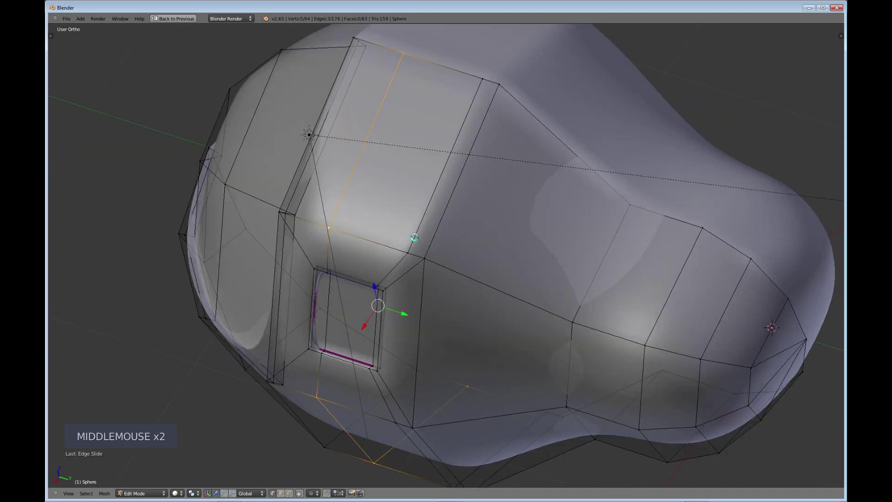
left_click(402, 257, "alt")
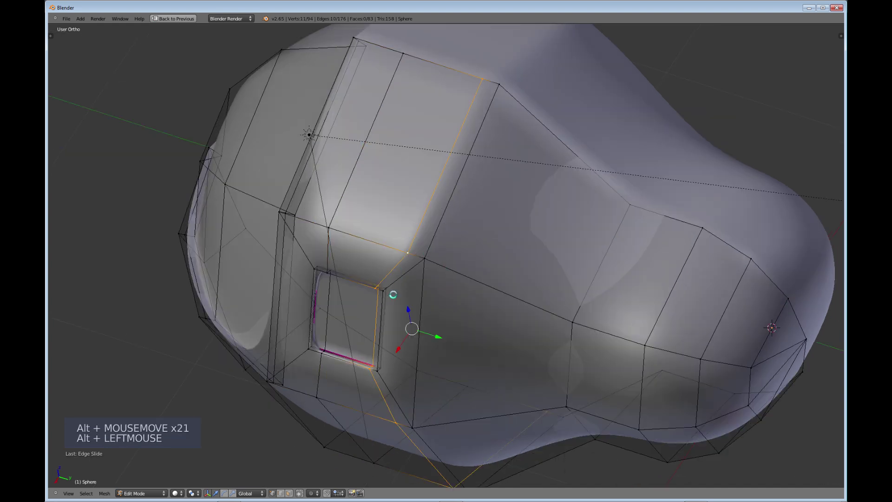
middle_click_drag(393, 295, 431, 265)
key("c")
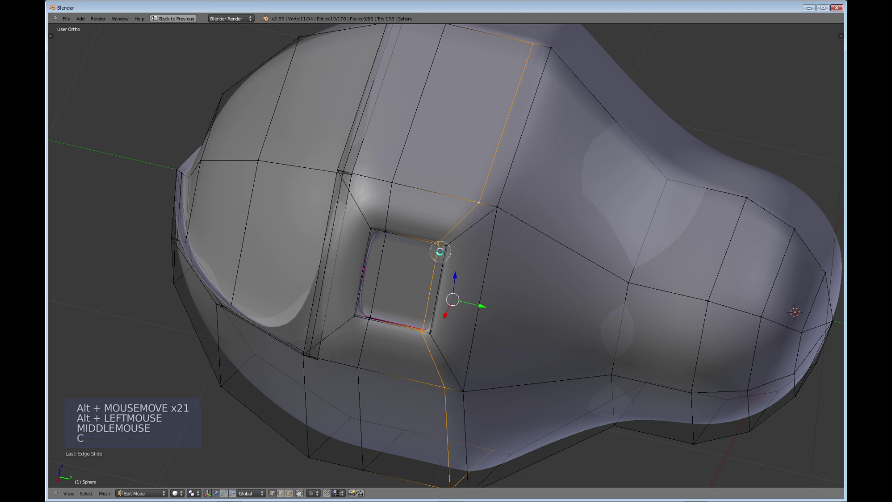
middle_click_drag(436, 248, 425, 326)
right_click(421, 295)
middle_click_drag(416, 279, 465, 274)
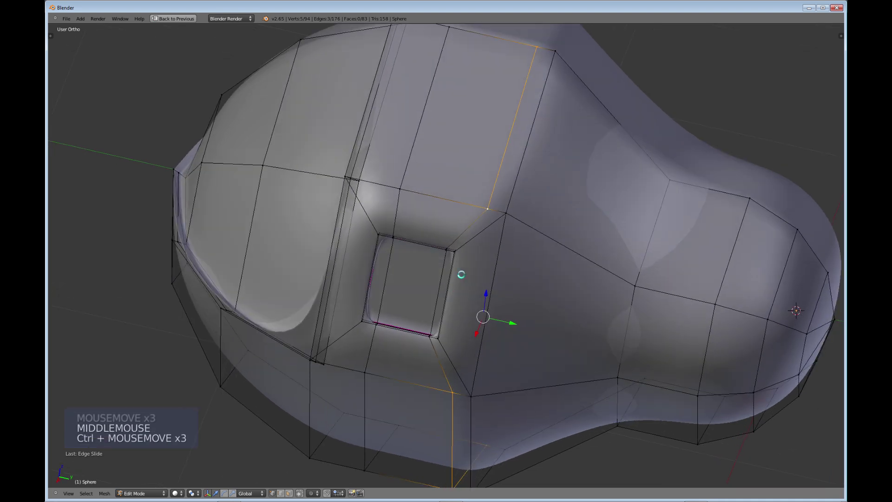
key("ctrl+e")
left_click(460, 275)
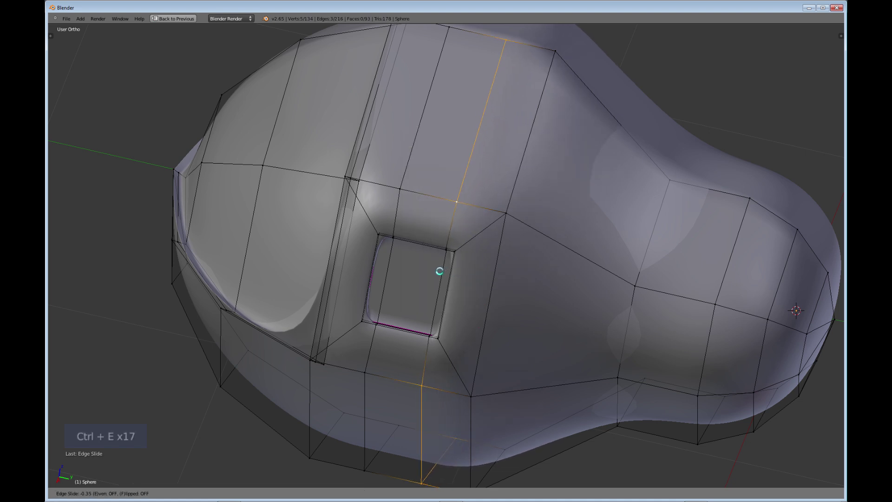
Step: Clear the selection and add one loop cut along the body's length through the middle of the recess
scroll(438, 269, "down", 1)
key("Tab")
middle_click_drag(421, 299, 522, 298)
key("Tab")
key("a")
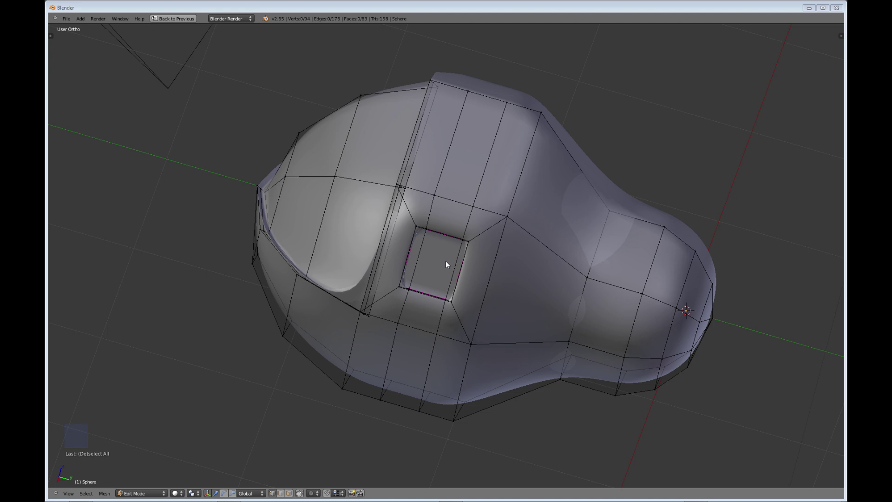
left_click(477, 276)
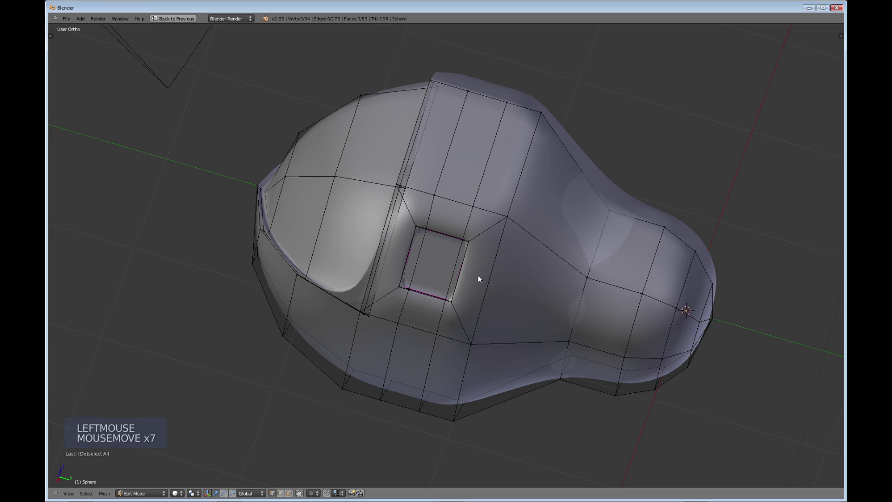
key("ctrl+r")
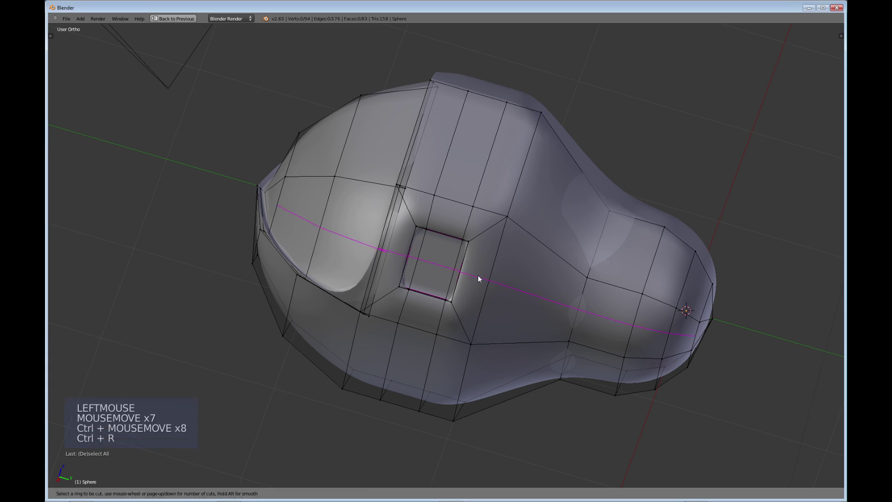
left_click(478, 276)
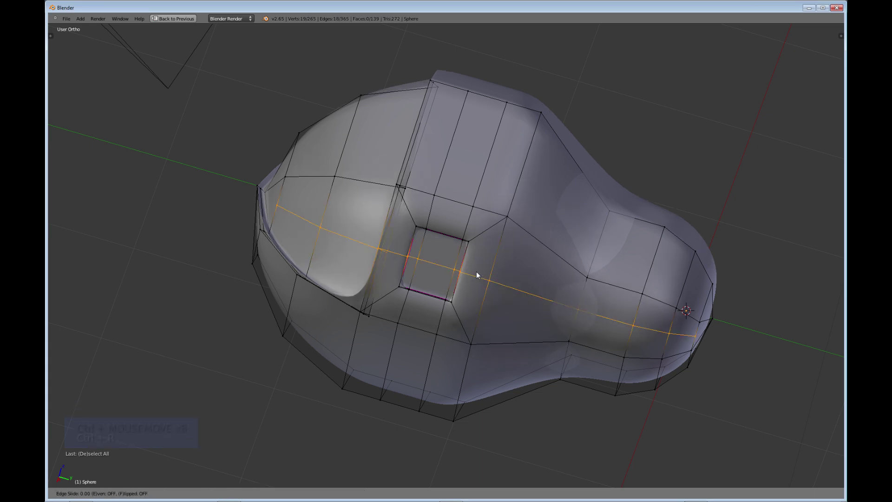
left_click(445, 269)
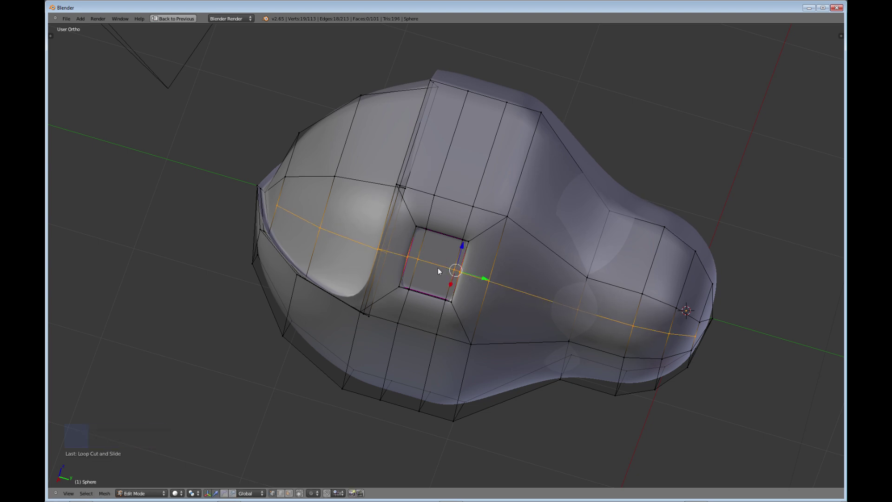
Step: Examine the smoothed surface around the recess from several angles in Object Mode
key("Tab")
middle_click_drag(444, 280, 453, 237)
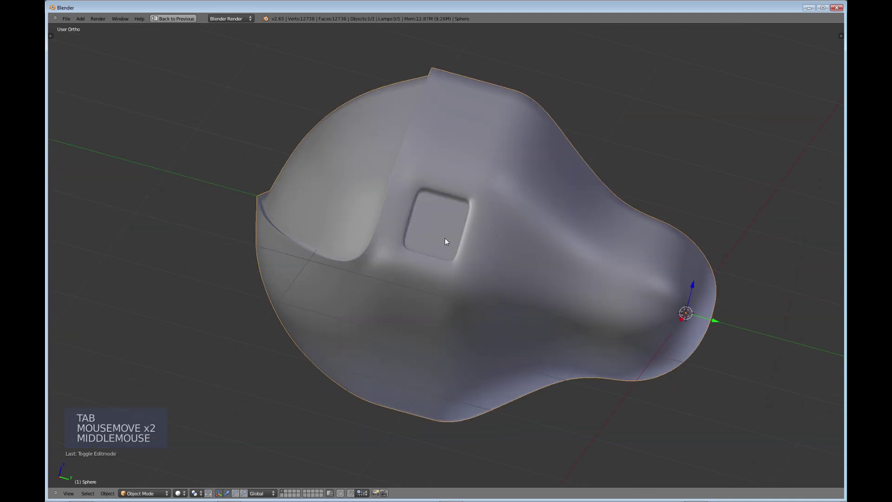
key("Tab")
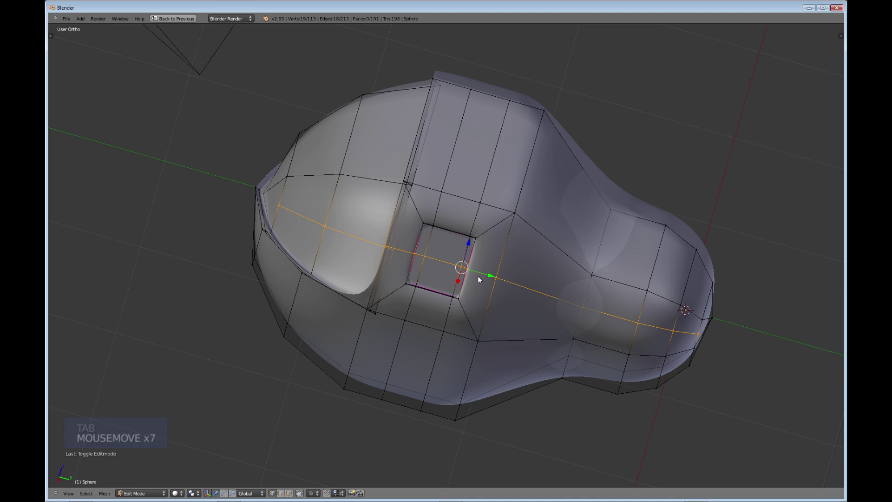
middle_click_drag(477, 249, 434, 246, "shift")
key("Tab")
middle_click_drag(410, 171, 444, 139)
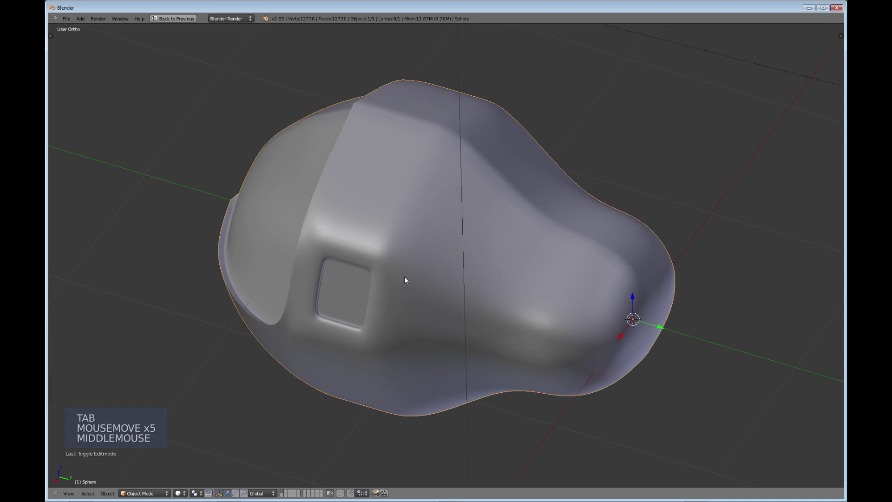
middle_click_drag(428, 156, 448, 192)
Step: Add a loop cut around the body on the recess's positive-Y side, sliding it close to the wide body's edge
key("Tab")
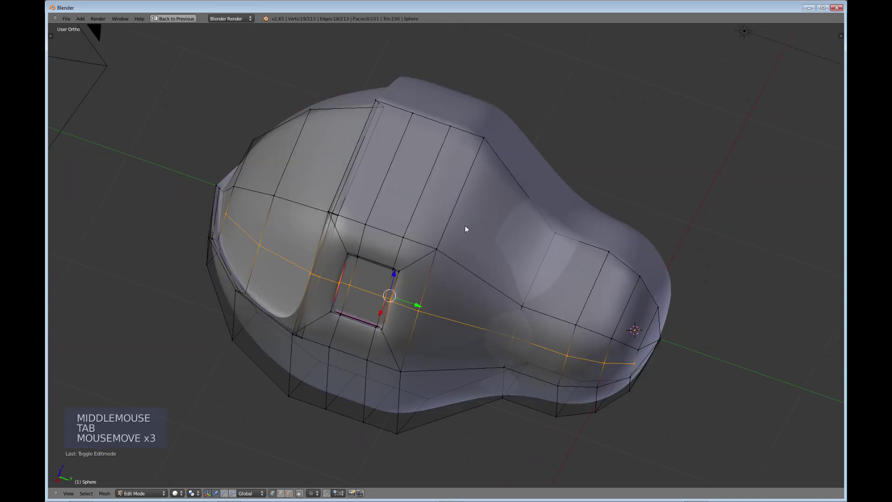
key("ctrl+r")
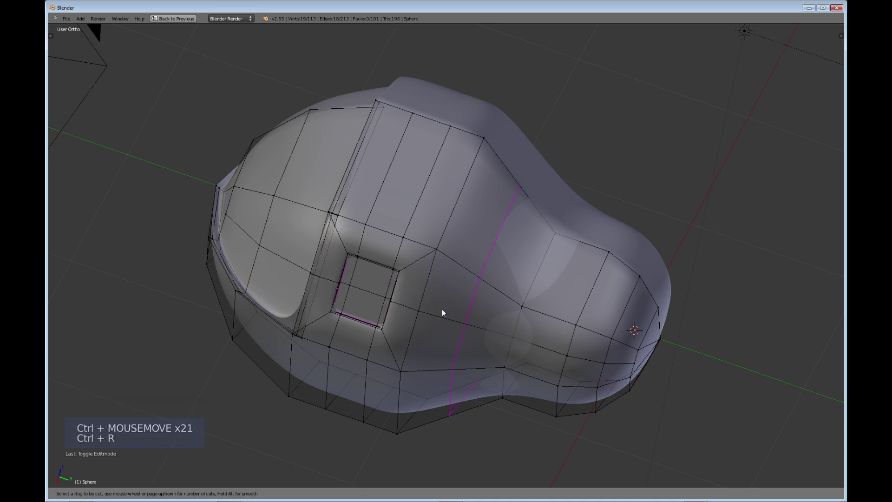
left_click(442, 309)
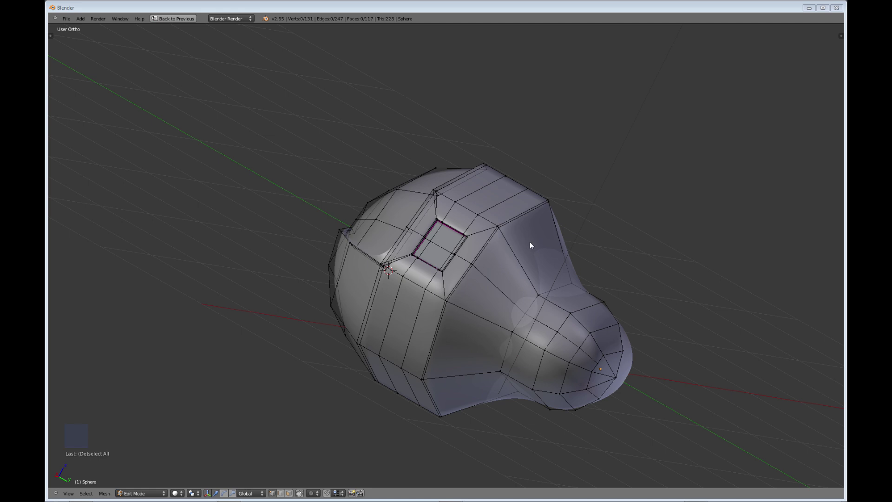
Step: Select the narrow ring of faces around the body beside the recess's positive-Y side and extrude it very slightly
middle_click_drag(526, 303, 476, 301)
scroll(496, 324, "up", 2)
scroll(496, 324, "up", 2)
scroll(477, 287, "up", 3)
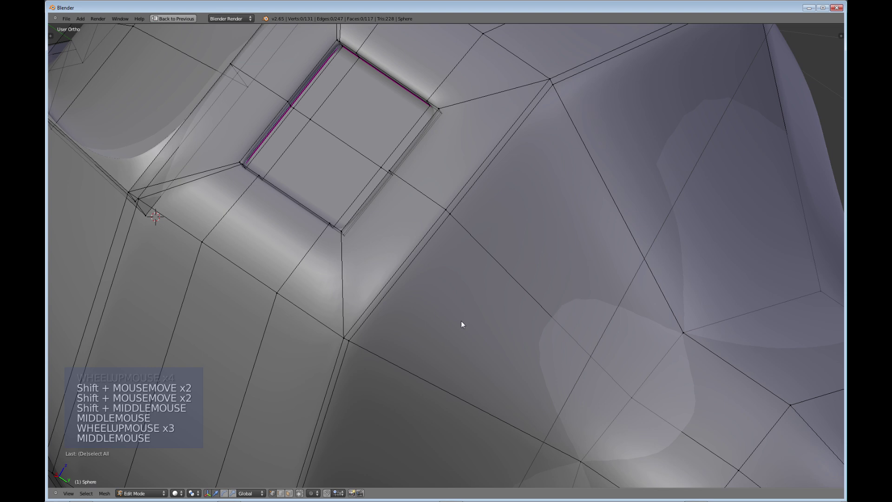
left_click(289, 493)
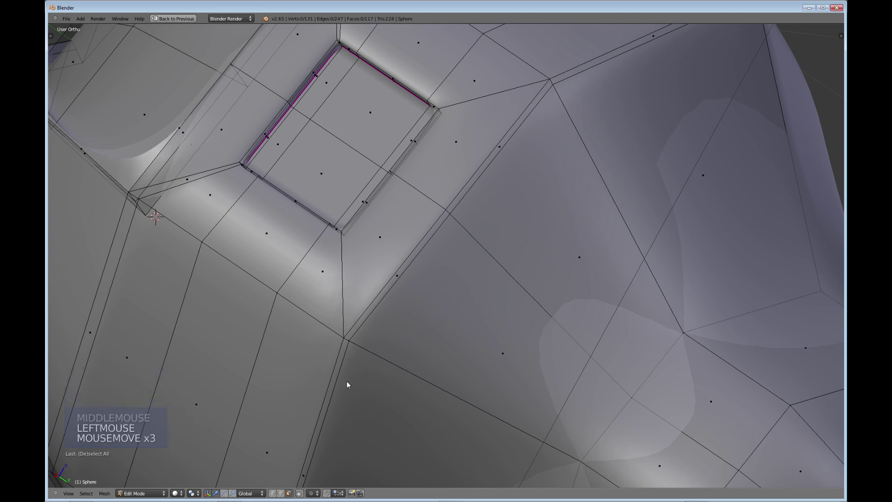
left_click(346, 343, "alt")
scroll(405, 356, "down", 3)
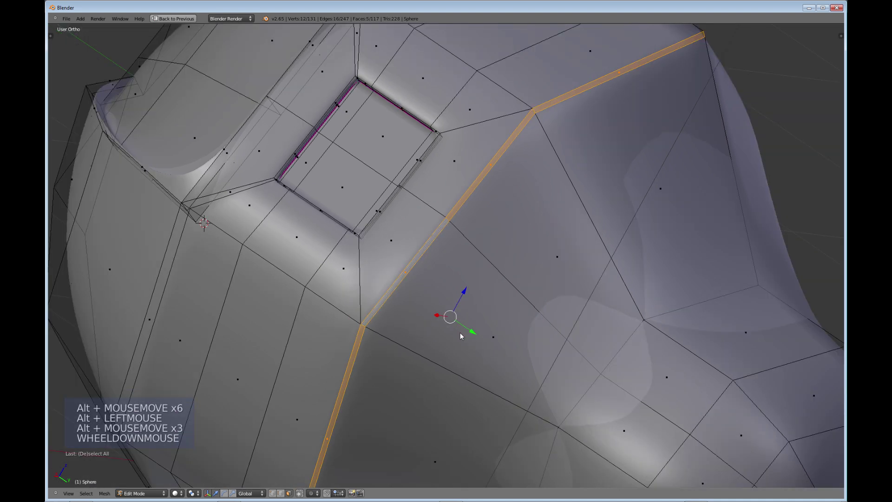
middle_click_drag(478, 364, 453, 333)
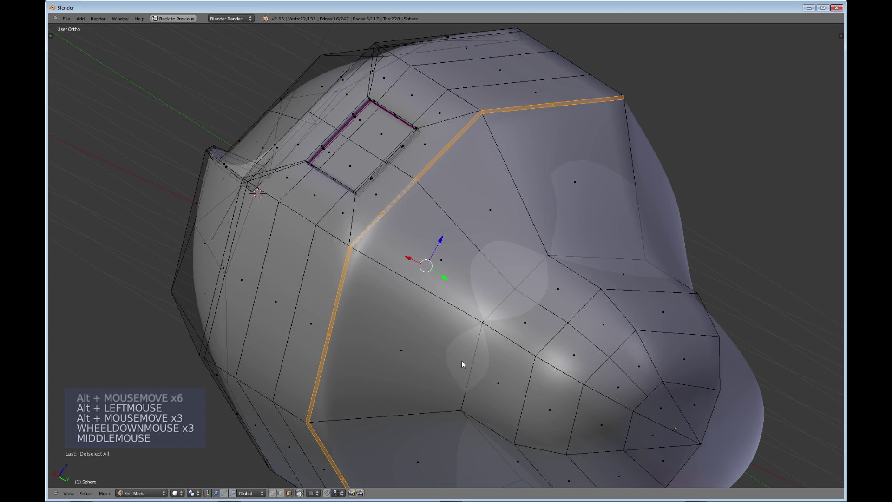
key("e")
key("e")
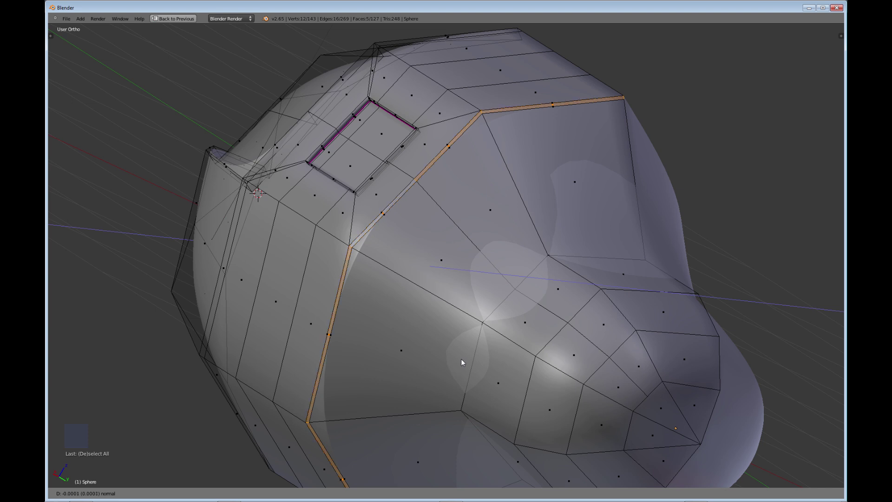
left_click(461, 359)
Step: Extrude the narrow face ring again in place and scale it to about 0.96 to form a groove around the body
mouse_move(437, 353)
middle_mouse_down()
mouse_move(448, 360)
mouse_move(438, 339)
middle_mouse_up()
scroll(448, 364, "up", 4)
key("e")
key("e")
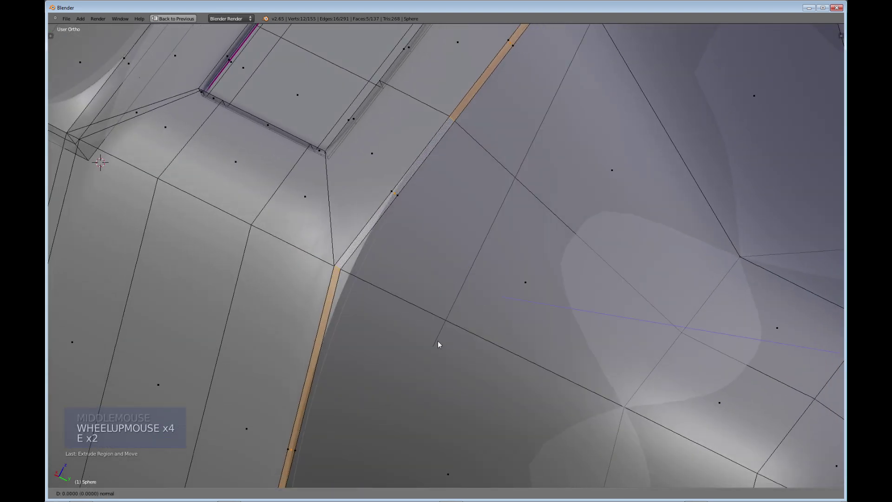
left_click(438, 344)
key("s")
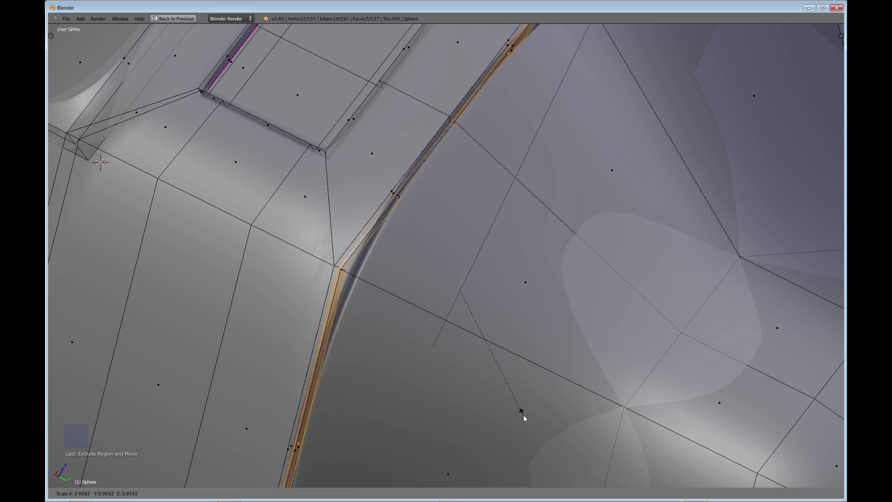
left_click(524, 415)
scroll(495, 383, "down", 2)
middle_click_drag(479, 345, 533, 391)
scroll(512, 374, "down", 2)
middle_click_drag(520, 377, 491, 360)
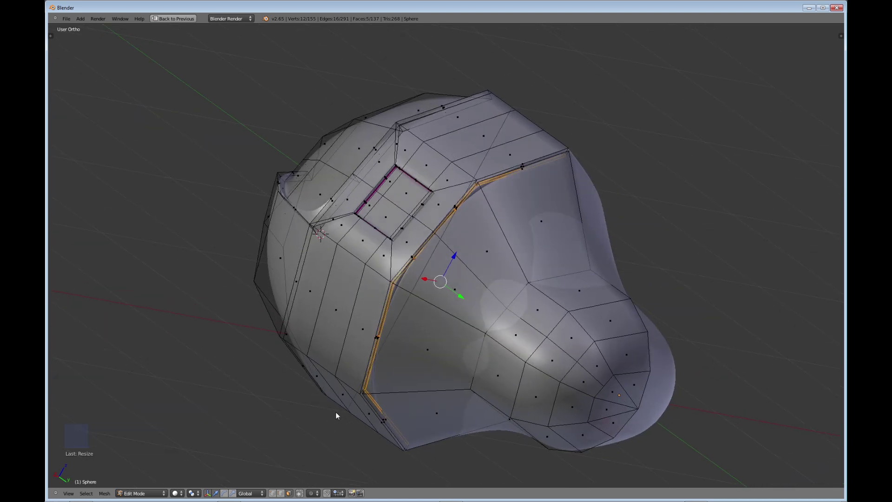
middle_click_drag(376, 367, 381, 363)
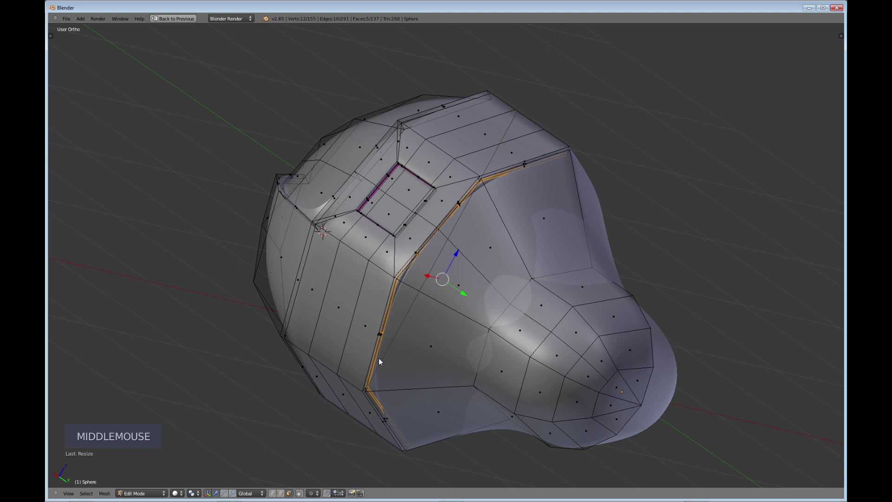
Step: Restore the multi-view layout and give the body a new material named mainBody
key("ctrl+Up")
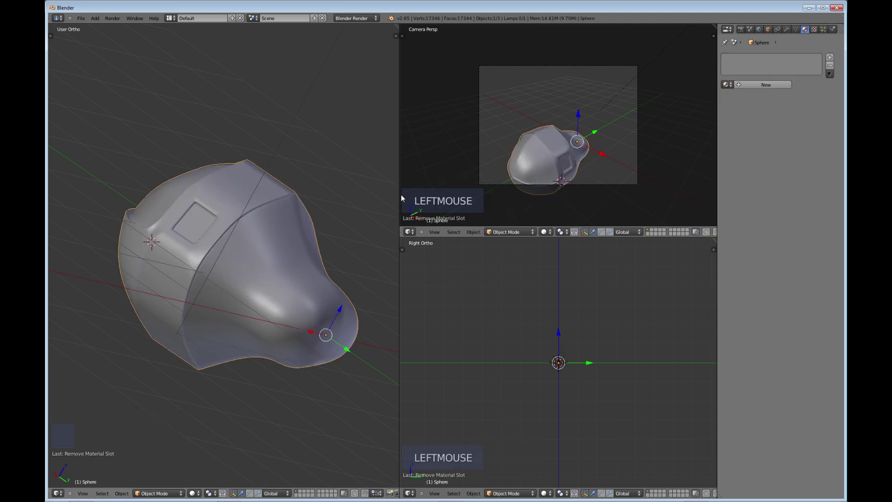
left_click(757, 86)
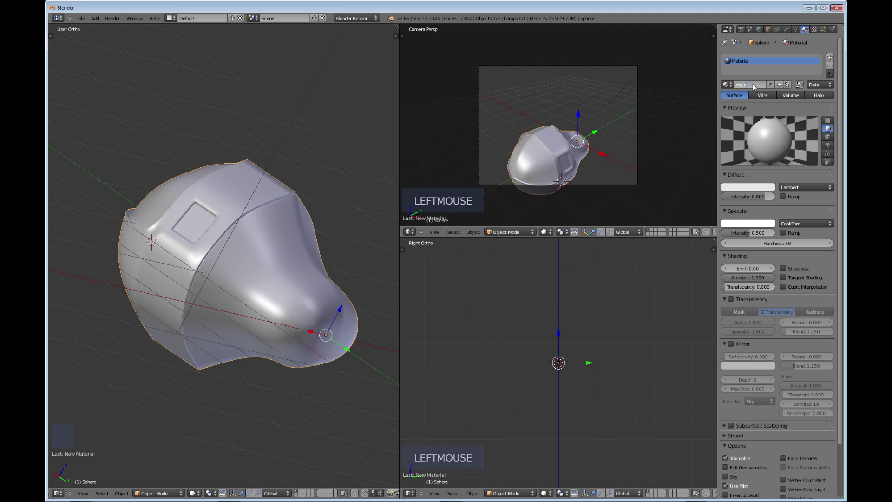
type("dy")
key("Return")
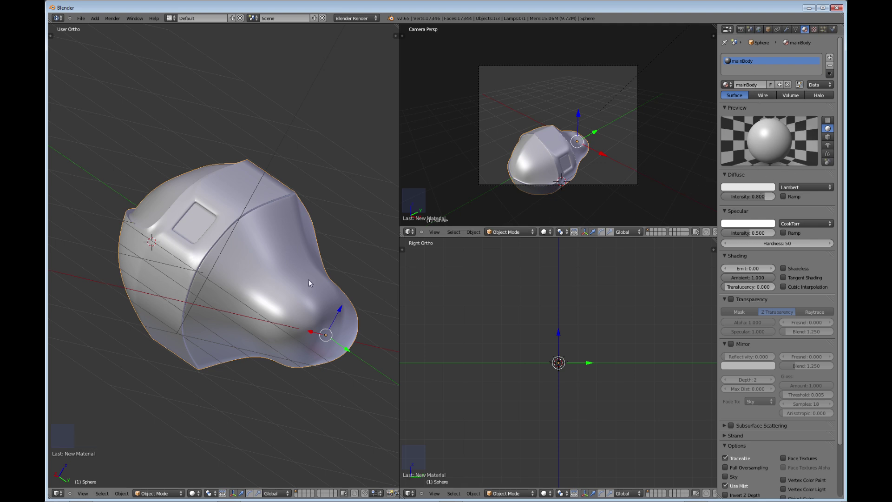
Step: Return to Edit Mode and add a second material slot with a new material named flatBack
key("Tab")
mouse_move(254, 274)
middle_mouse_down()
mouse_move(220, 281)
mouse_move(253, 265)
middle_mouse_up()
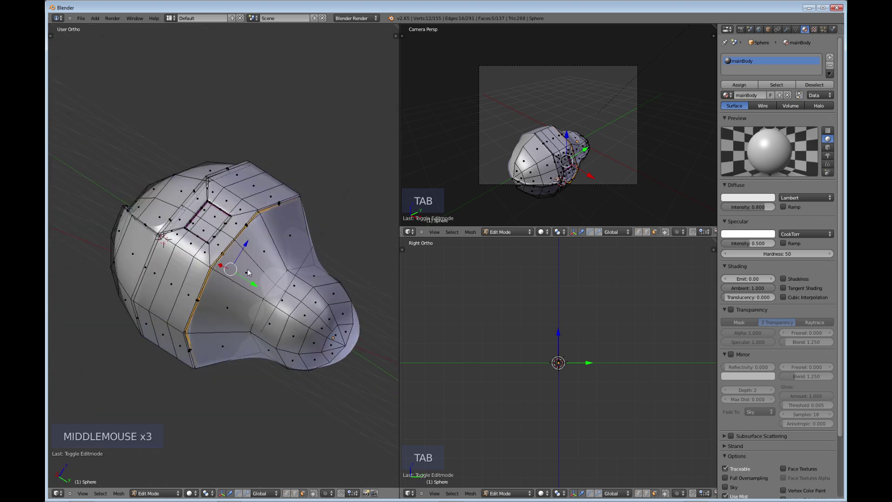
left_click(830, 60)
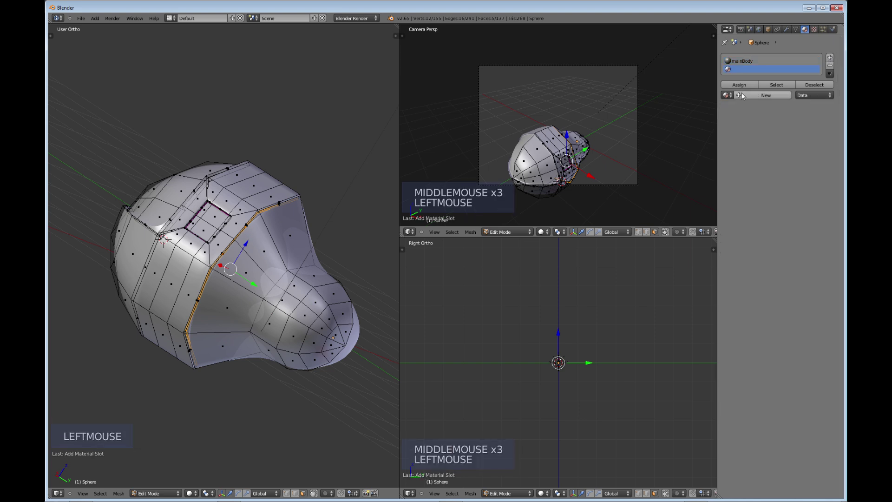
left_click(745, 96)
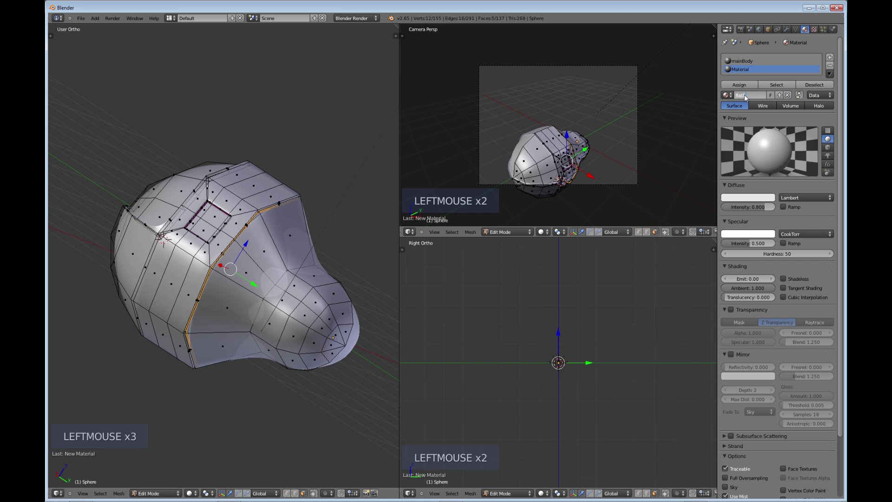
type("flatBack")
key("Return")
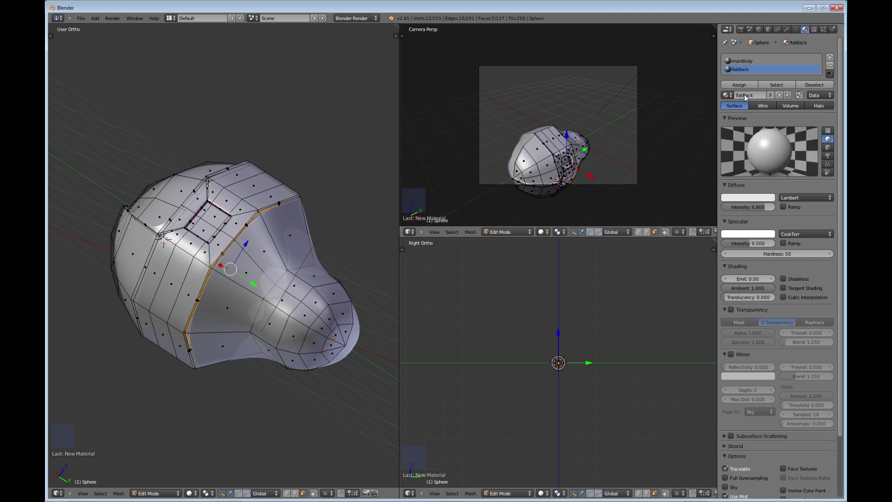
Step: Rename the second material as flatBlack
left_click(755, 96)
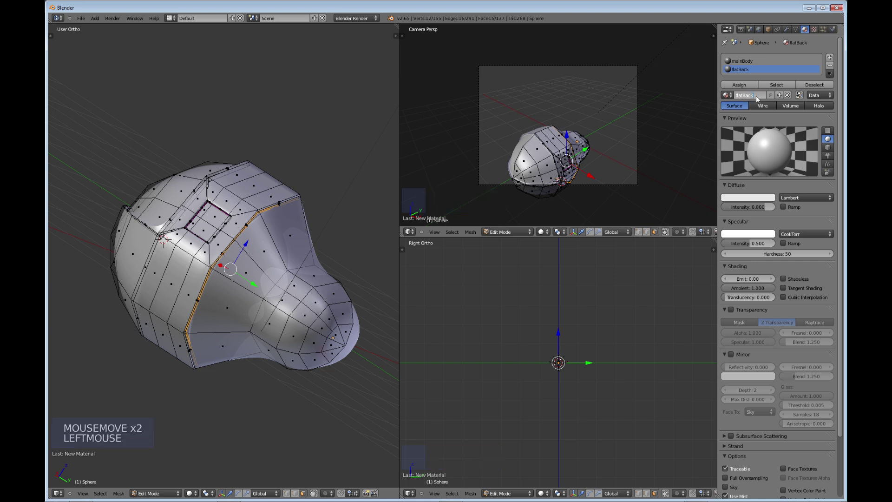
type("flatBlack")
key("Return")
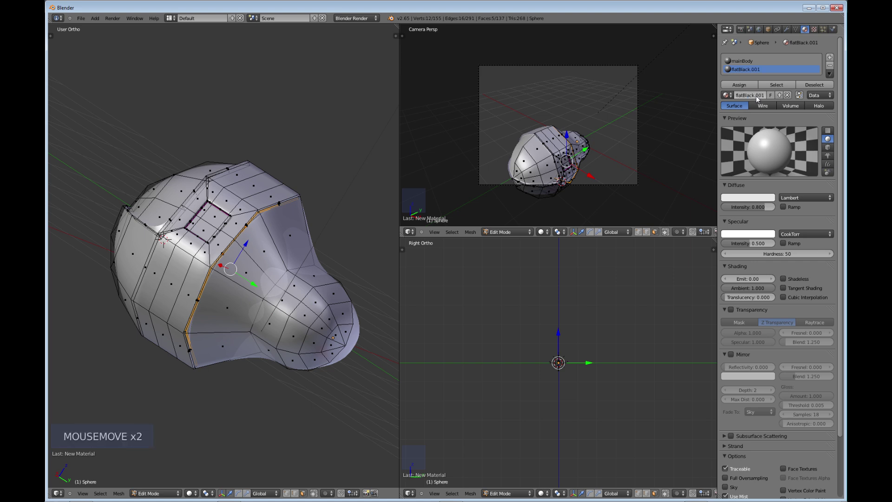
Step: Set the diffuse colour of the flatBlack.001 material to black and assign it to the selected groove faces
left_click(756, 198)
left_click_drag(769, 91, 765, 146)
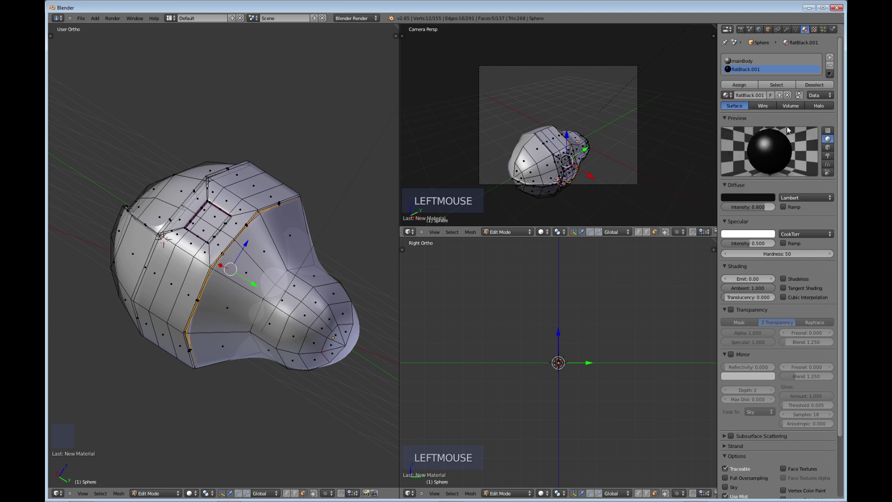
left_click(744, 87)
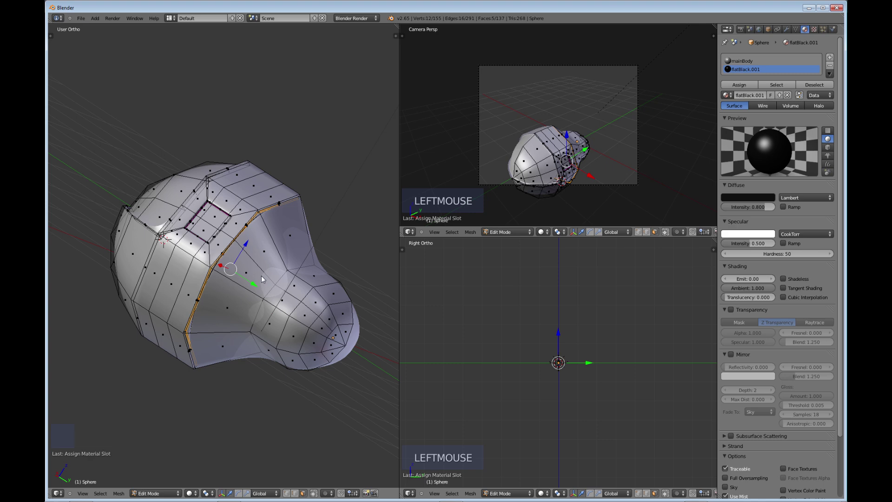
Step: In an enlarged 3D view, add an edge loop around the neck and slide it by about -0.92, close to the neck's crease
key("ctrl+Up")
middle_click_drag(363, 323, 419, 313)
scroll(373, 283, "up", 3)
key("Tab")
scroll(403, 283, "down", 2)
key("Tab")
middle_click_drag(484, 311, 434, 263)
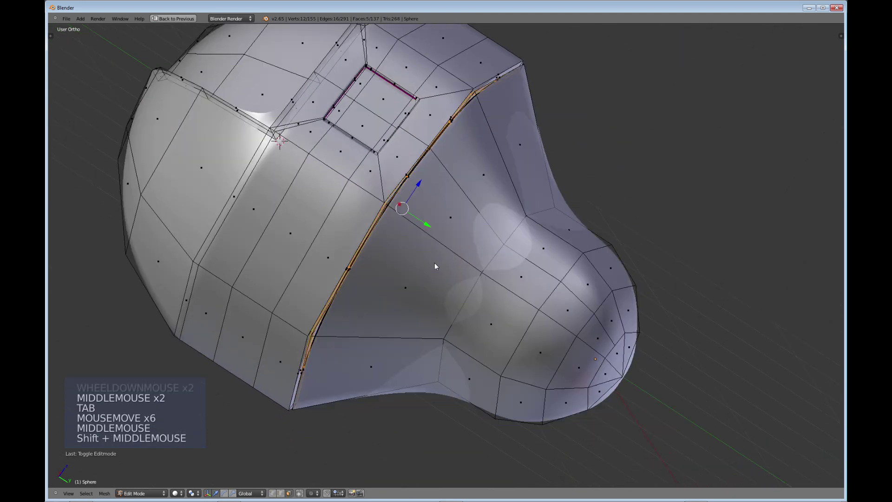
key("ctrl+r")
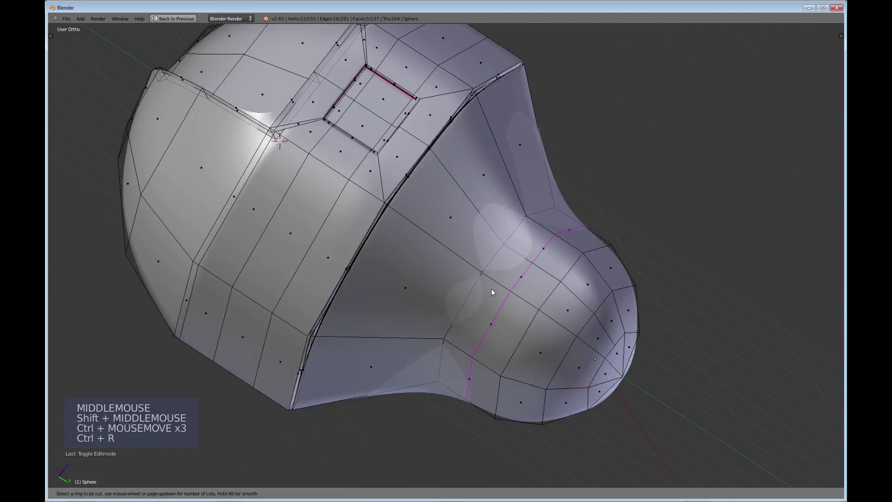
left_click(492, 288)
left_click_drag(476, 269, 470, 263)
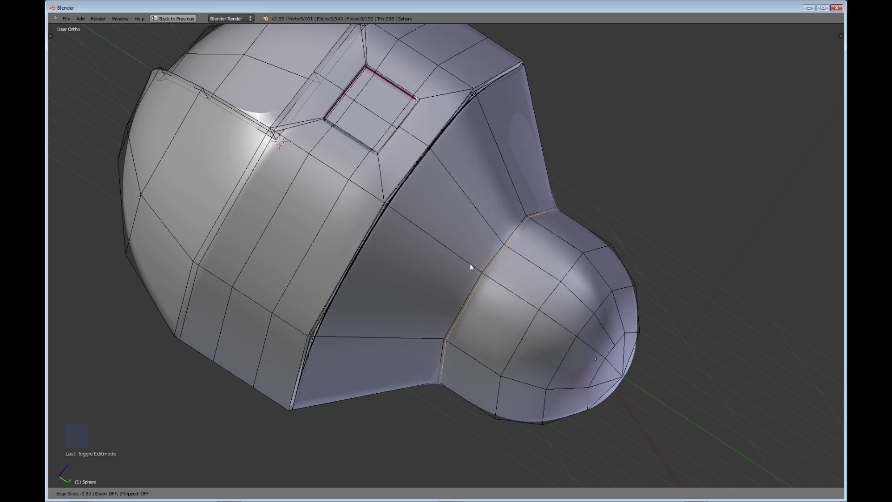
left_click(470, 263)
Step: Select the narrow face ring at the neck, extrude it once in place and once more inward by about 0.027
scroll(526, 299, "up", 3)
middle_click_drag(547, 307, 507, 275, "shift")
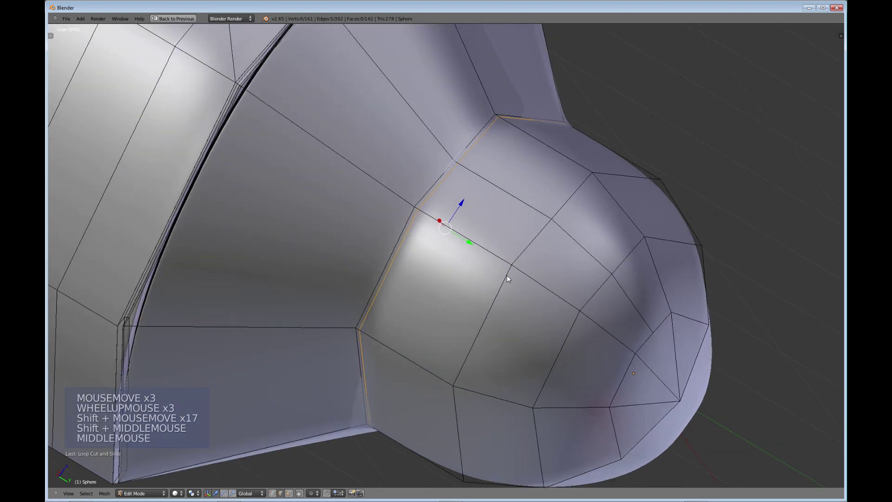
left_click(290, 493)
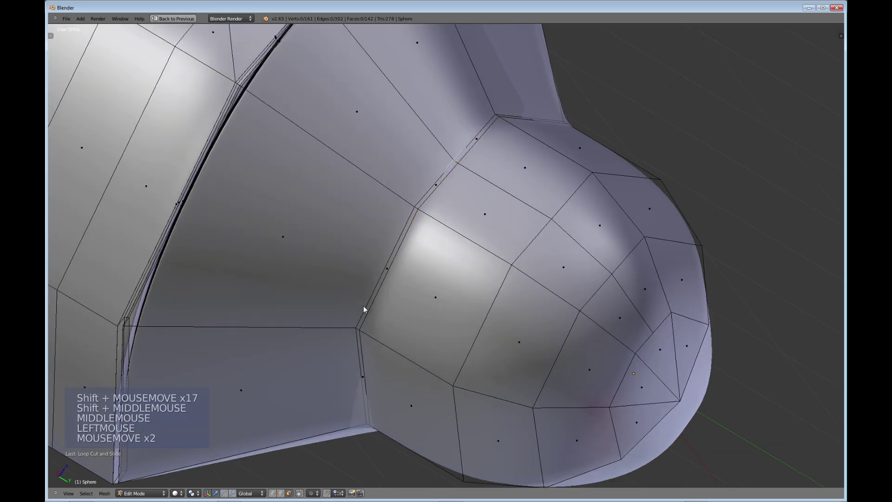
left_click(359, 332, "alt")
middle_click_drag(420, 335, 440, 344)
key("e")
key("e")
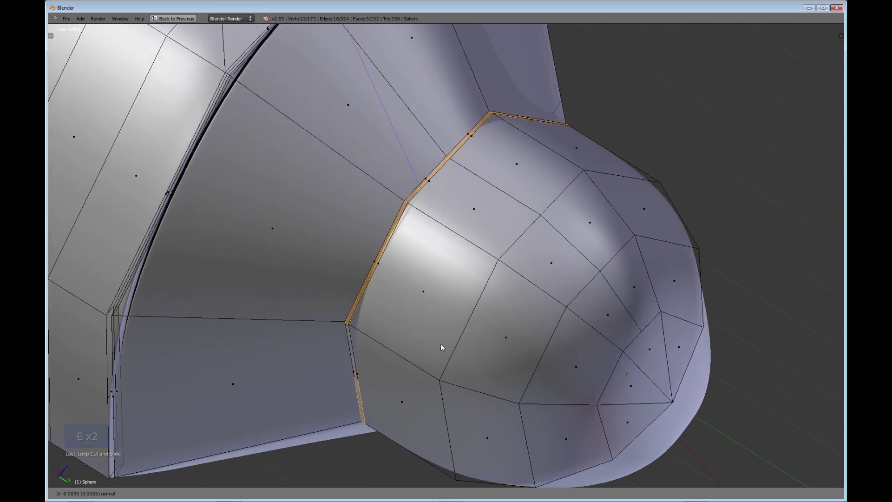
right_click(441, 344)
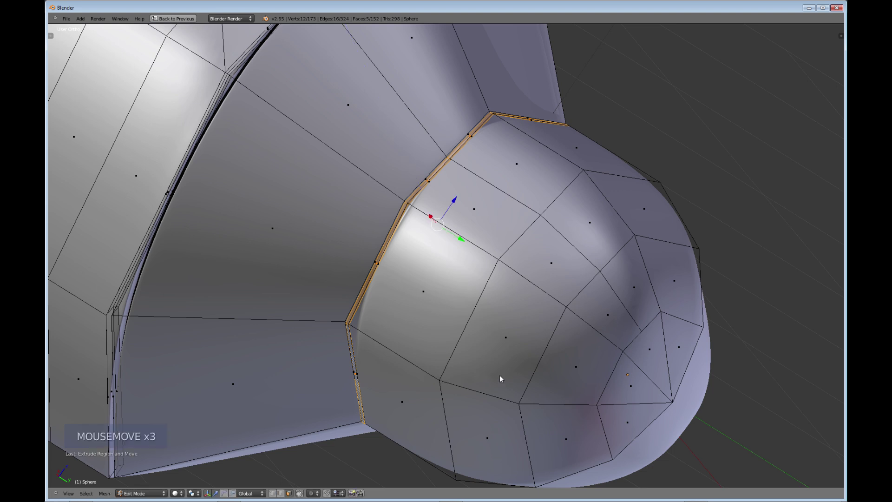
key("e")
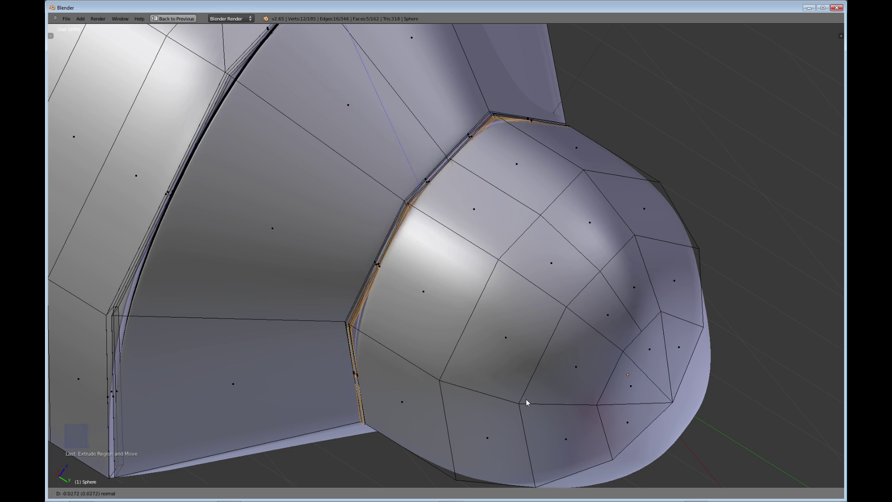
left_click(525, 398)
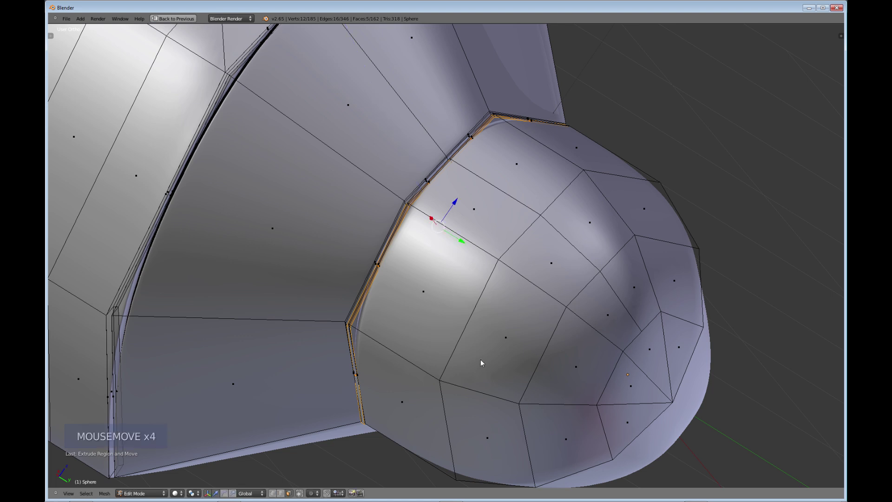
Step: Check the neck groove in Object Mode, return to Edit Mode and extrude the ring inward again by about 0.015
middle_click_drag(481, 358, 496, 344)
key("Tab")
scroll(481, 363, "up", 4)
key("e")
key("e")
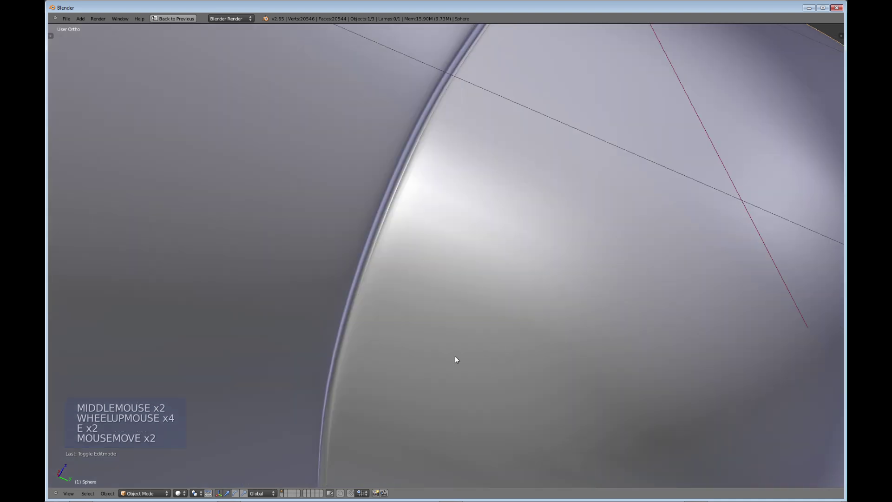
scroll(445, 336, "down", 3)
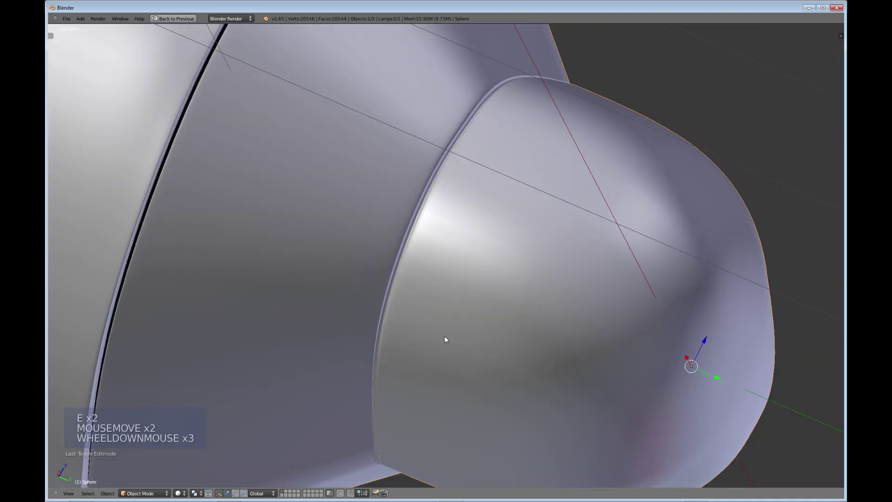
key("Tab")
middle_click_drag(476, 370, 453, 360)
scroll(453, 360, "up", 3)
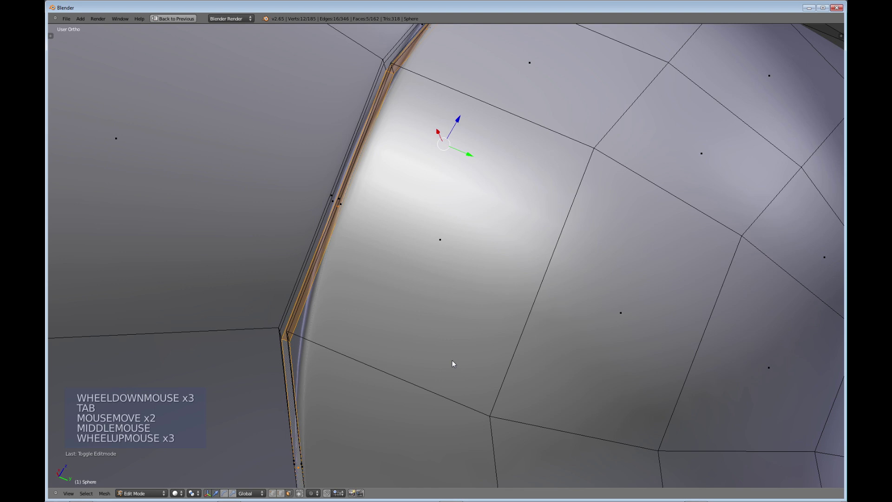
key("e")
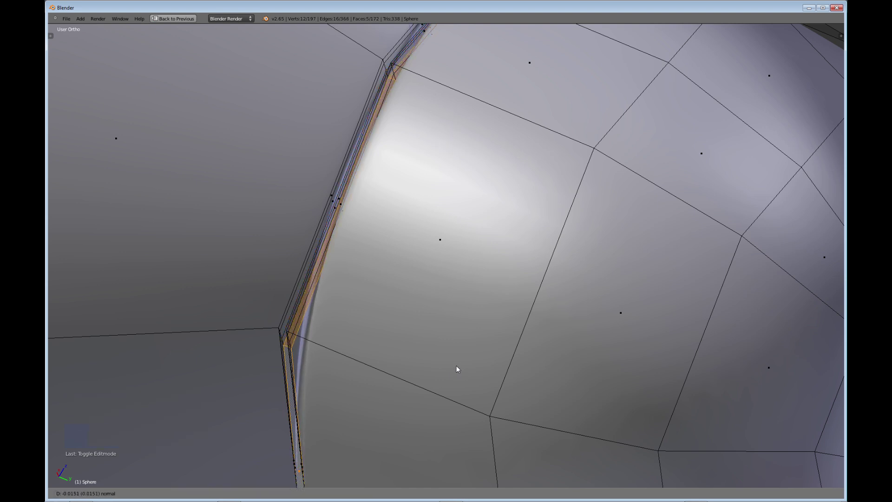
left_click(456, 365)
Step: Restore the multi-view layout and assign the flatBlack.001 material to the selected neck groove faces
scroll(456, 364, "down", 4)
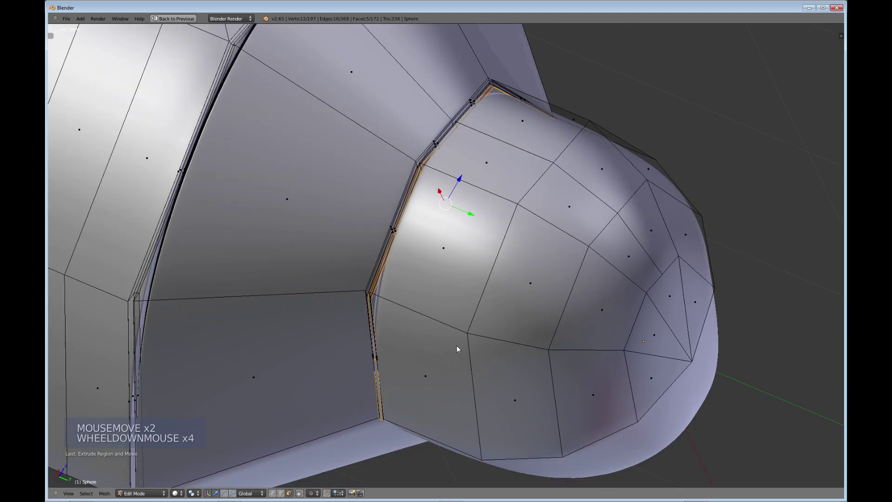
key("ctrl+Up")
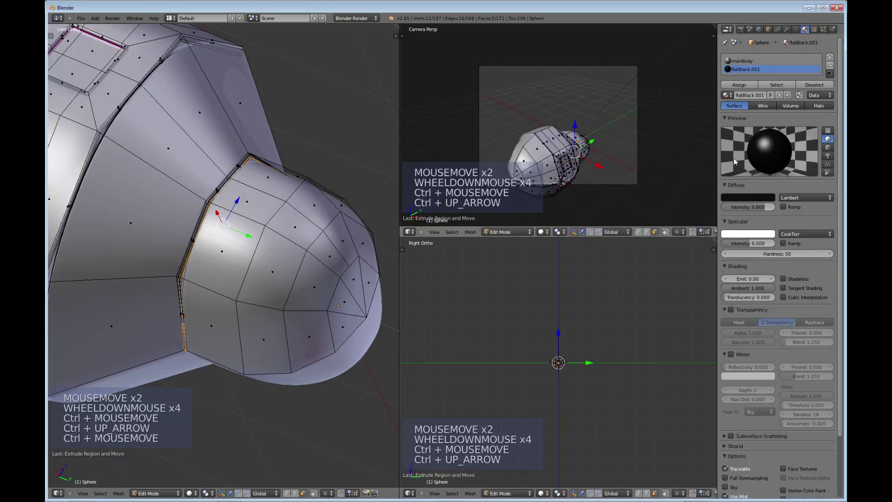
left_click(739, 85)
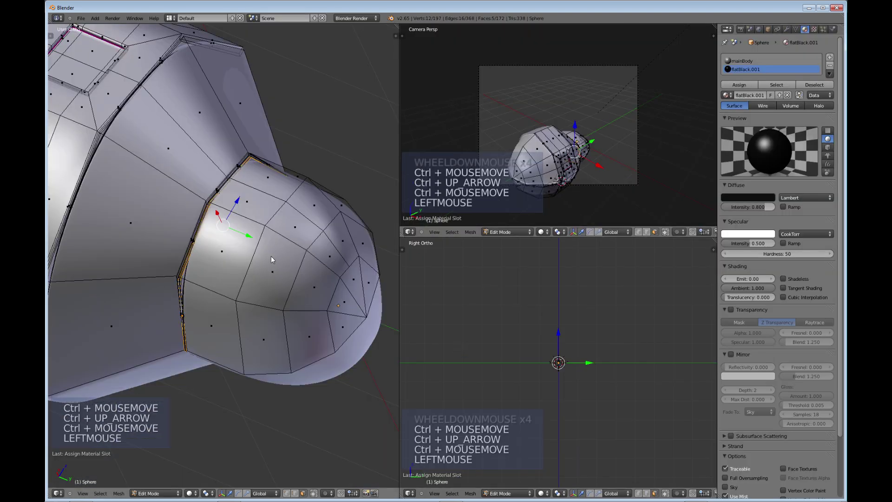
Step: Switch to Object Mode and render the current frame to check both black grooves, closing the render when done
key("Tab")
middle_click_drag(256, 259, 286, 195)
key("F12")
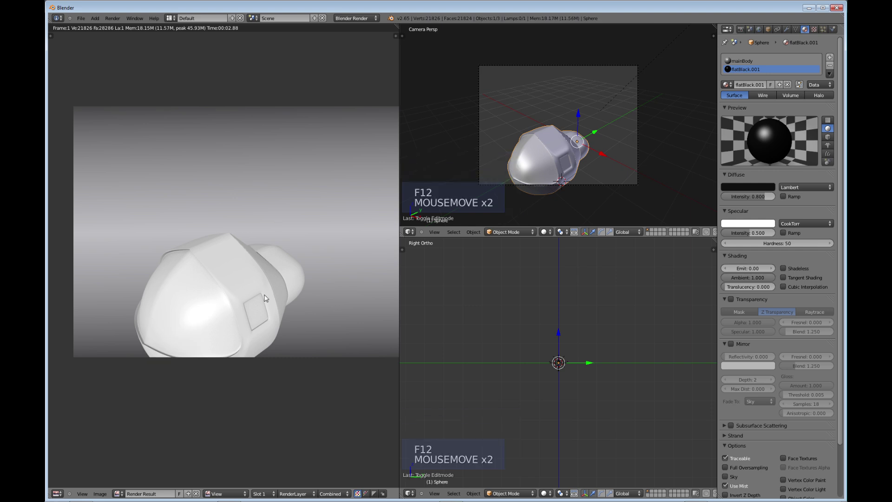
key("Escape")
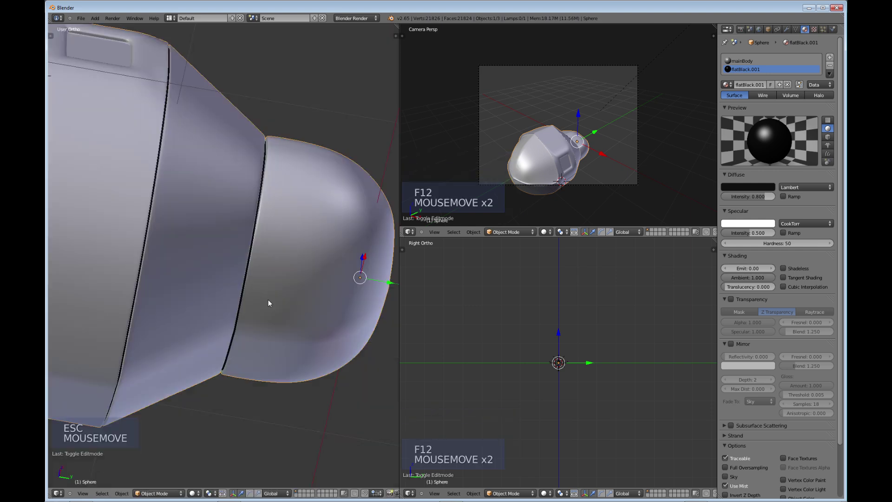
middle_click_drag(278, 294, 273, 338)
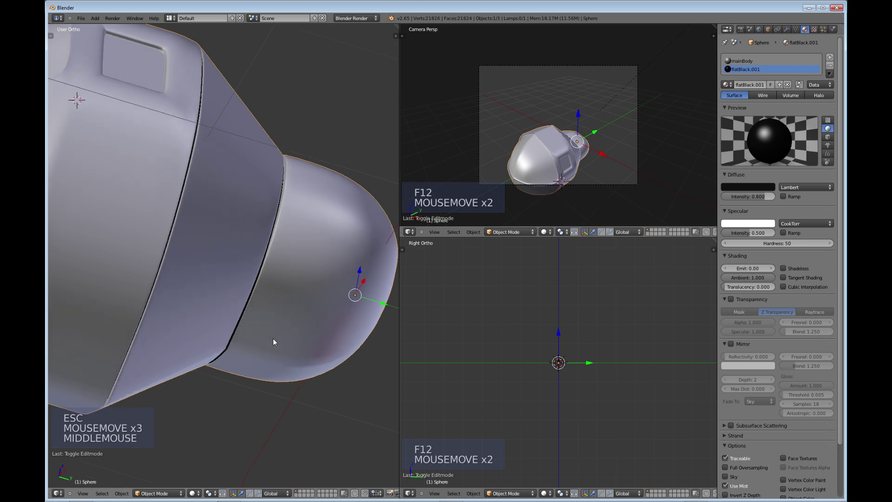
Step: Maximize the 3D view to examine the whole body and return to Edit Mode
key("ctrl+Up")
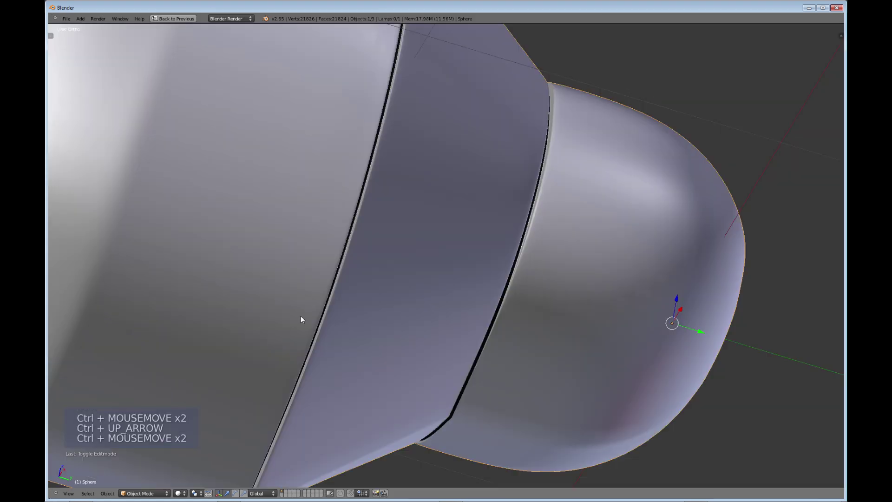
scroll(428, 244, "down", 4)
scroll(423, 244, "down", 2)
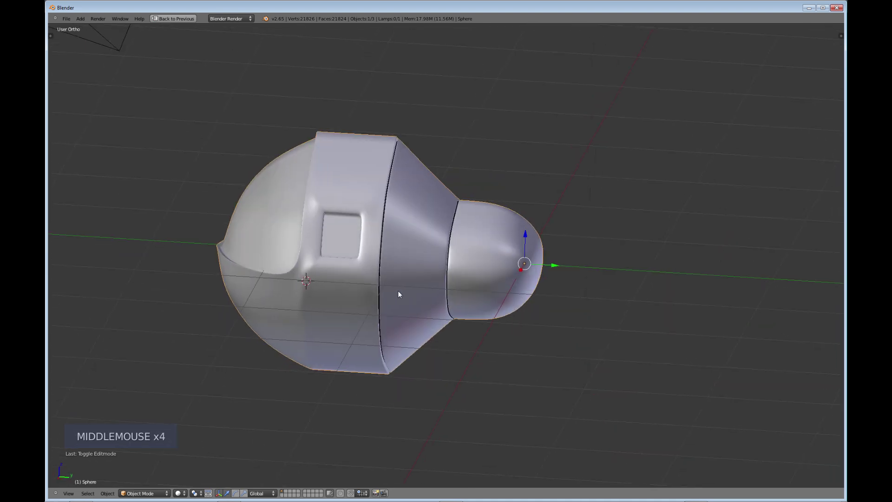
key("Tab")
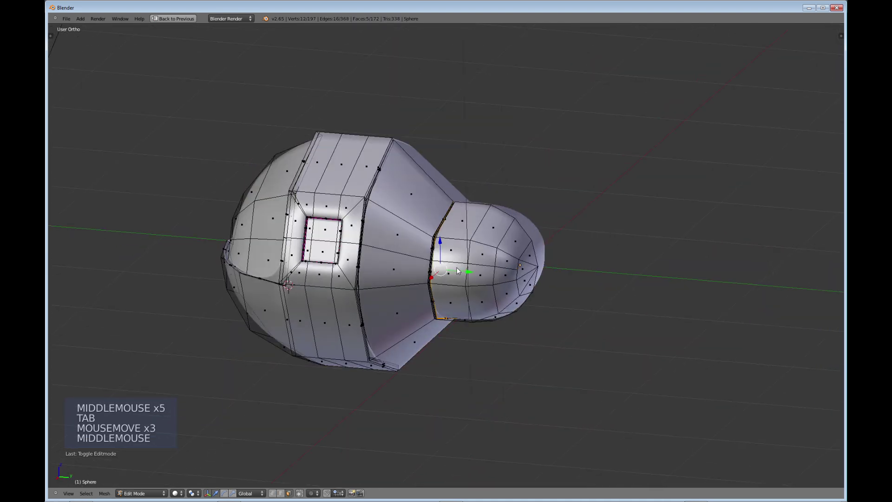